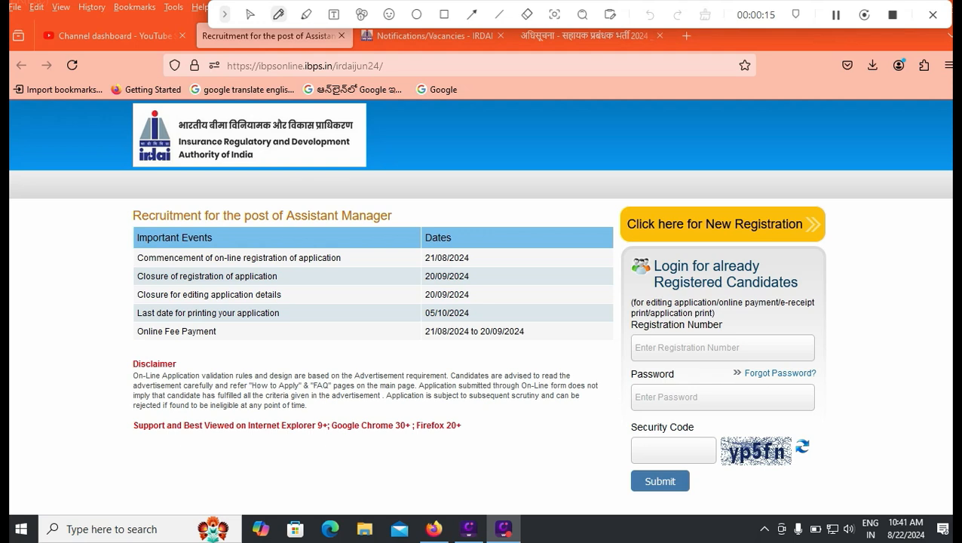
- Mark the commencement and closure dates of online registration in the Important Events table with freehand pen strokes
{"action": "left_click_drag", "start_coordinate": [474, 264], "coordinate": [512, 249]}
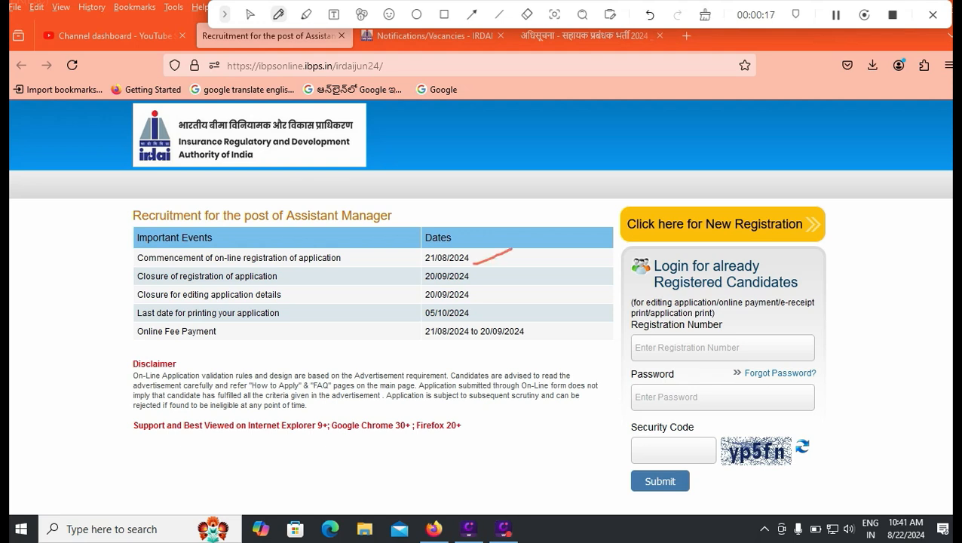
{"action": "left_click_drag", "start_coordinate": [481, 281], "coordinate": [499, 276]}
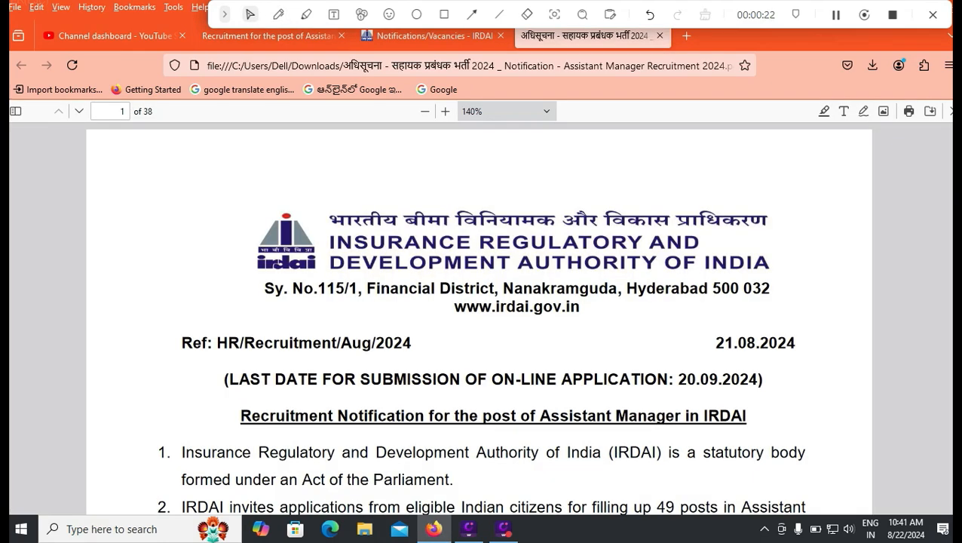
- Read the Assistant Manager notification PDF from its opening through the category-wise vacancies, disability requirements and age limit section
{"action": "scroll", "coordinate": [478, 317], "scroll_direction": "down", "scroll_amount": 10}
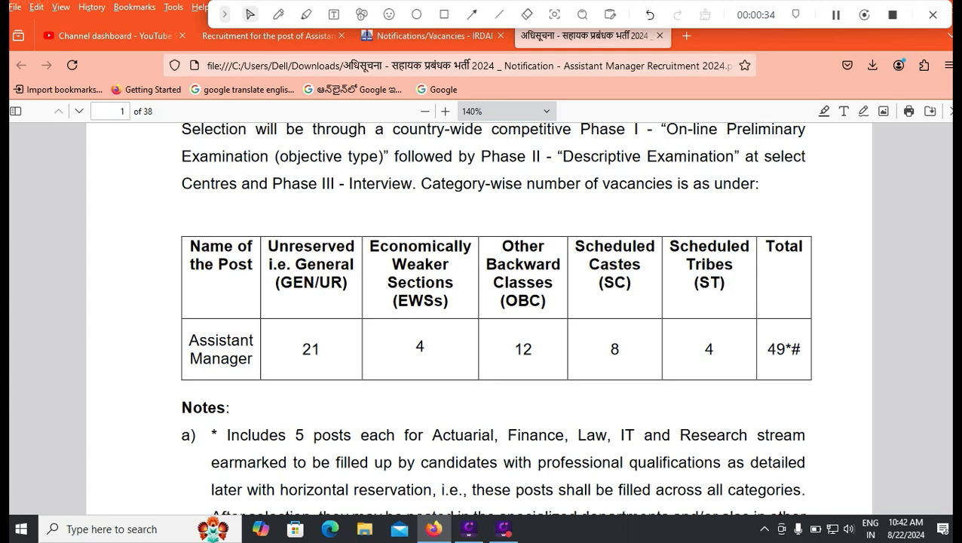
{"action": "scroll", "coordinate": [497, 317], "scroll_direction": "down", "scroll_amount": 3}
{"action": "scroll", "coordinate": [496, 317], "scroll_direction": "down", "scroll_amount": 4}
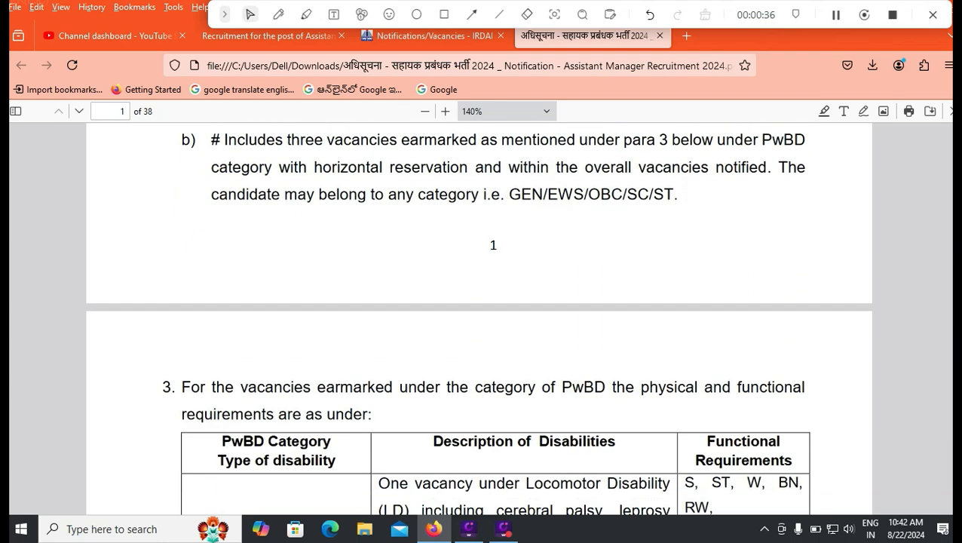
{"action": "scroll", "coordinate": [497, 316], "scroll_direction": "down", "scroll_amount": 2}
{"action": "scroll", "coordinate": [496, 316], "scroll_direction": "down", "scroll_amount": 15}
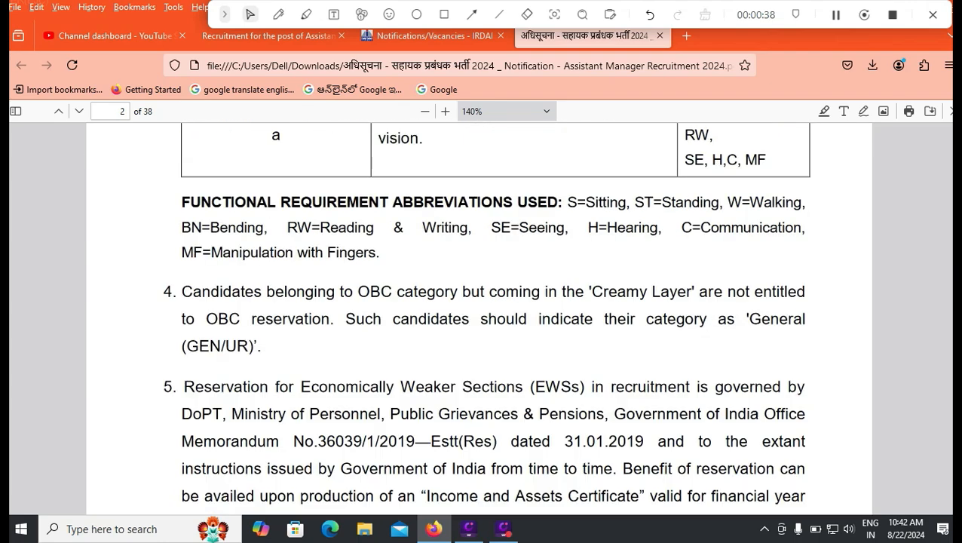
{"action": "scroll", "coordinate": [496, 317], "scroll_direction": "down", "scroll_amount": 12}
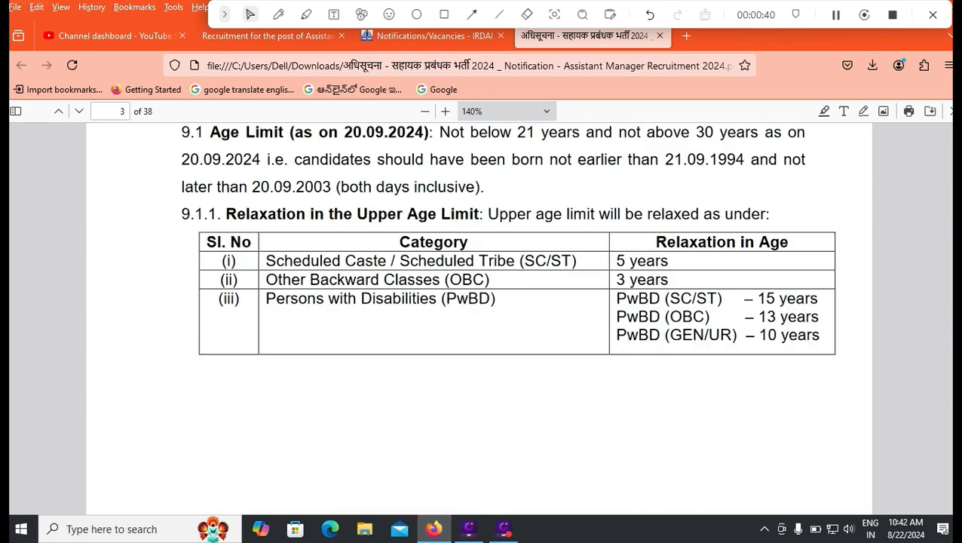
{"action": "scroll", "coordinate": [496, 317], "scroll_direction": "down", "scroll_amount": 4}
- Examine the stream-wise post numbers and required educational qualifications in section 9.2 of the notification
{"action": "scroll", "coordinate": [496, 317], "scroll_direction": "down", "scroll_amount": 12}
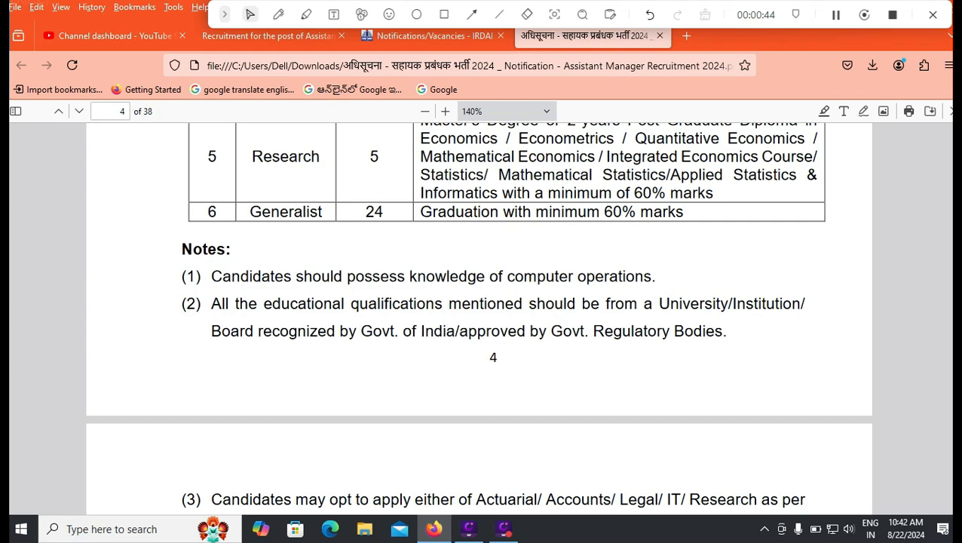
{"action": "scroll", "coordinate": [479, 317], "scroll_direction": "up", "scroll_amount": 2}
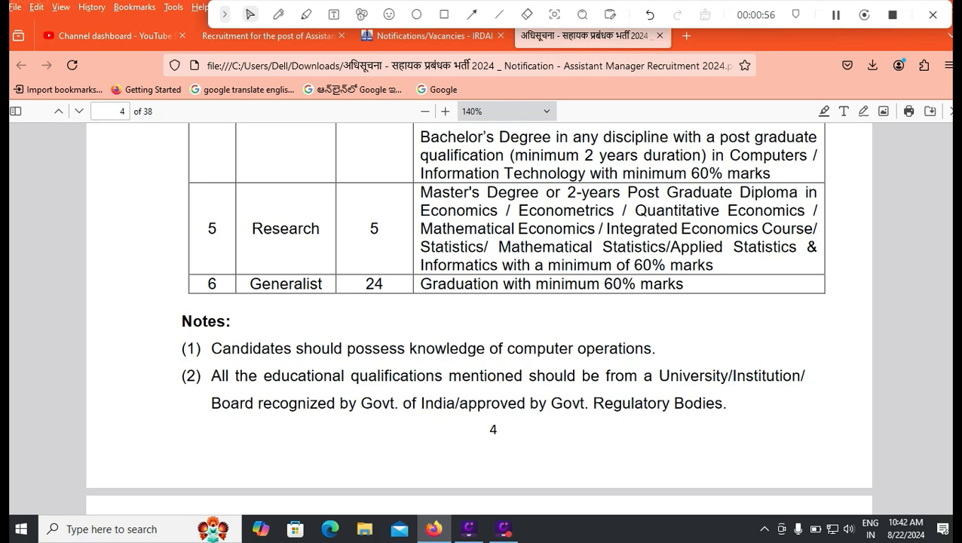
{"action": "scroll", "coordinate": [494, 302], "scroll_direction": "up", "scroll_amount": 2}
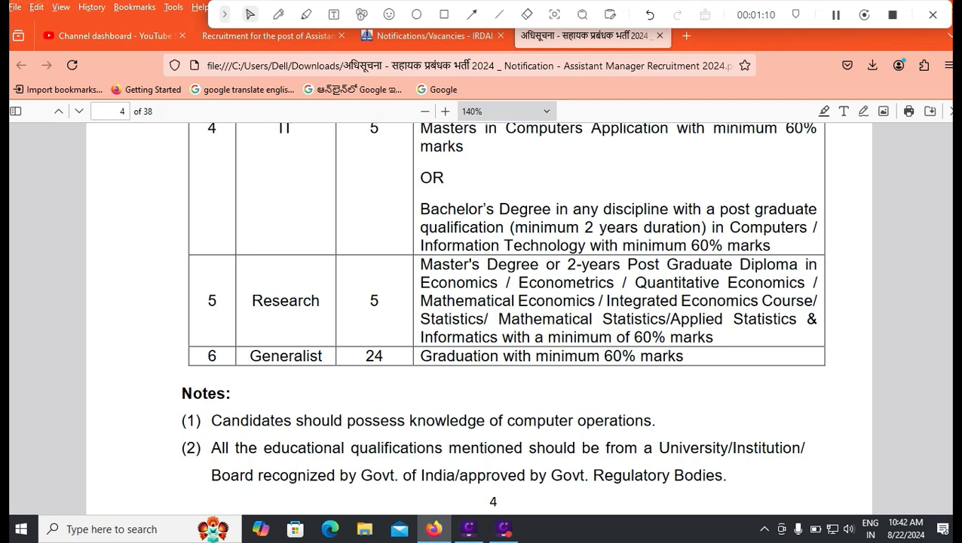
{"action": "scroll", "coordinate": [503, 316], "scroll_direction": "up", "scroll_amount": 2}
{"action": "scroll", "coordinate": [507, 317], "scroll_direction": "up", "scroll_amount": 4}
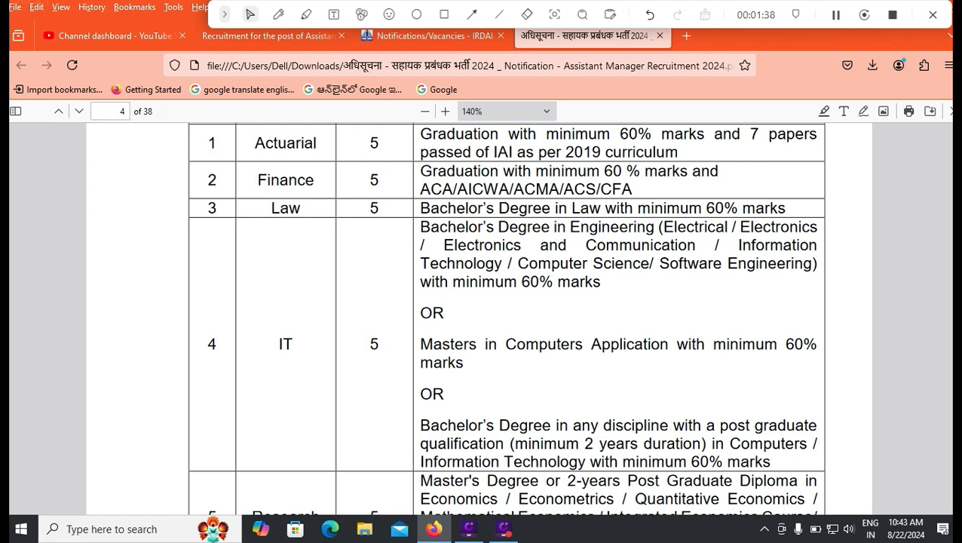
{"action": "scroll", "coordinate": [483, 317], "scroll_direction": "up", "scroll_amount": 3}
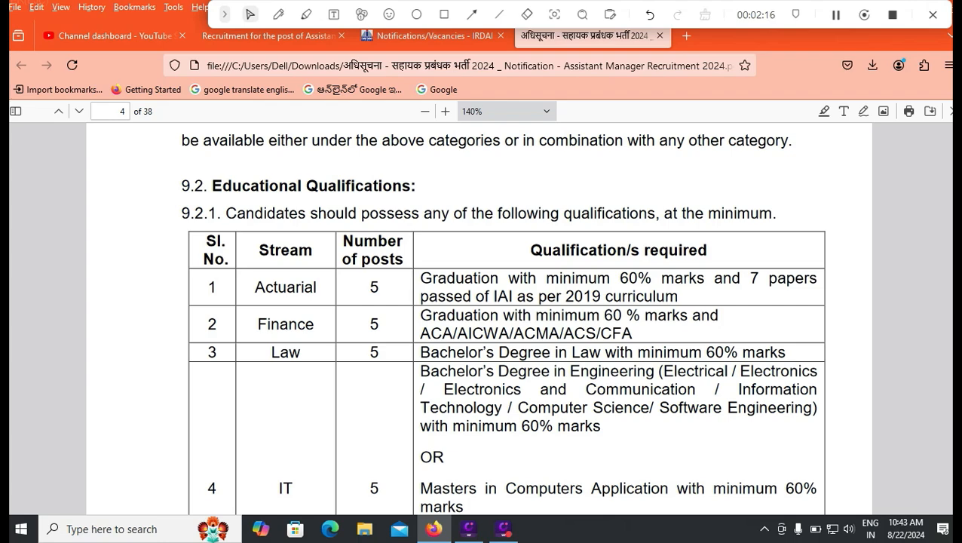
{"action": "scroll", "coordinate": [493, 317], "scroll_direction": "down", "scroll_amount": 8}
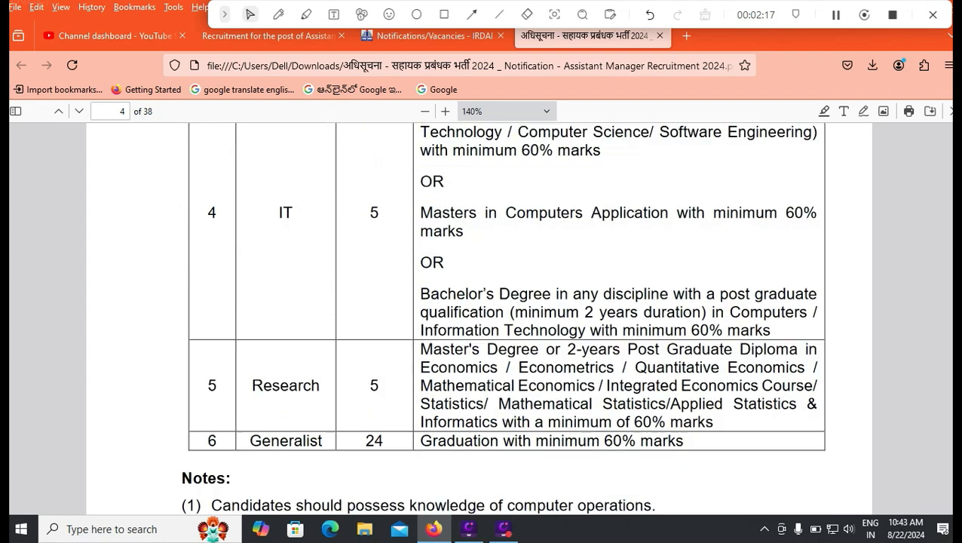
- Examine the age limit in section 9.1, selecting the age range text, and the category-wise relaxation table
{"action": "scroll", "coordinate": [480, 318], "scroll_direction": "up", "scroll_amount": 10}
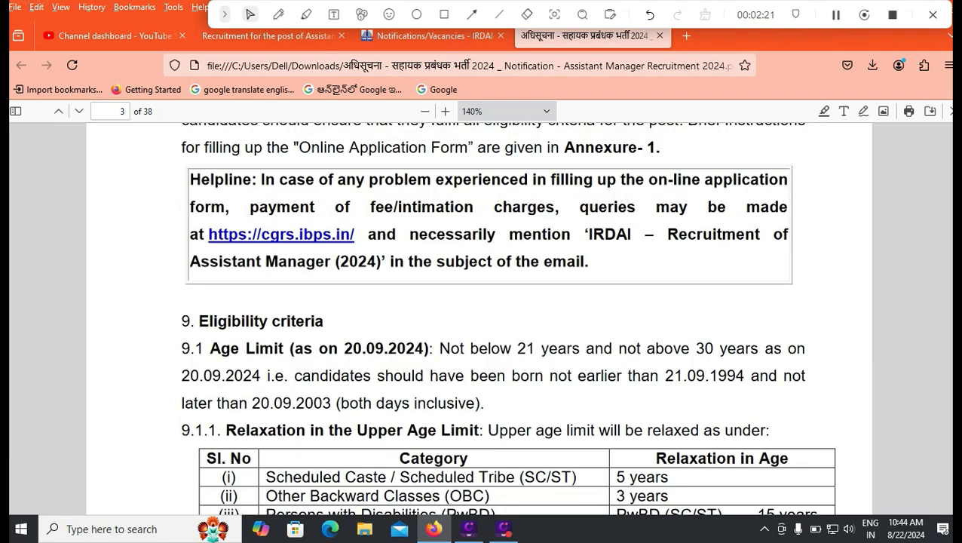
{"action": "left_click_drag", "start_coordinate": [517, 348], "coordinate": [723, 348]}
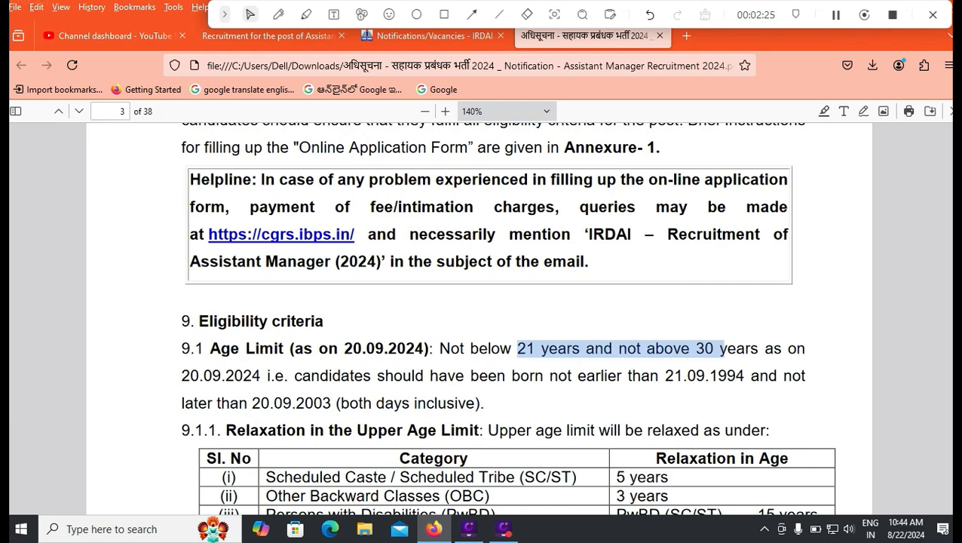
{"action": "scroll", "coordinate": [507, 318], "scroll_direction": "down", "scroll_amount": 2}
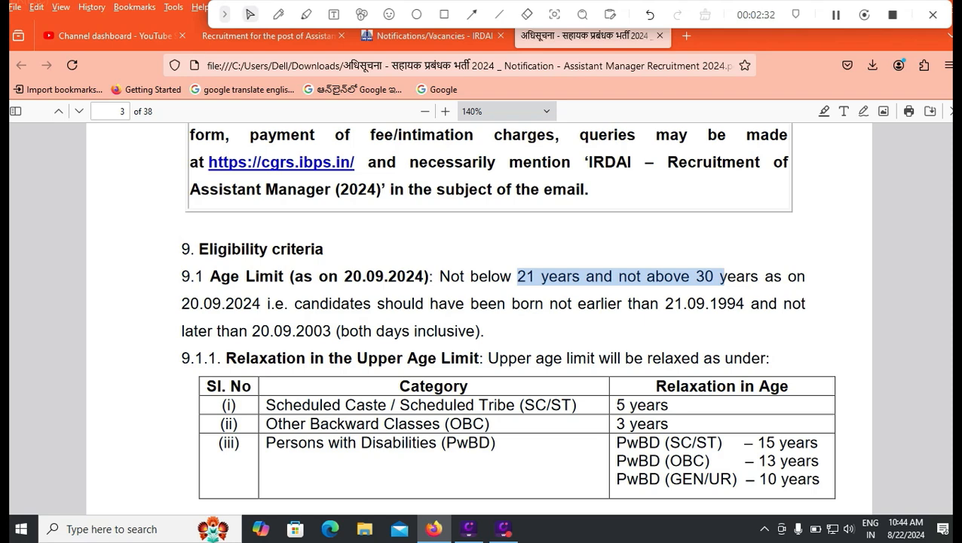
- Open the in-page search and examine the category-wise application fees and payment conditions on page 11
{"action": "scroll", "coordinate": [479, 309], "scroll_direction": "down", "scroll_amount": 8}
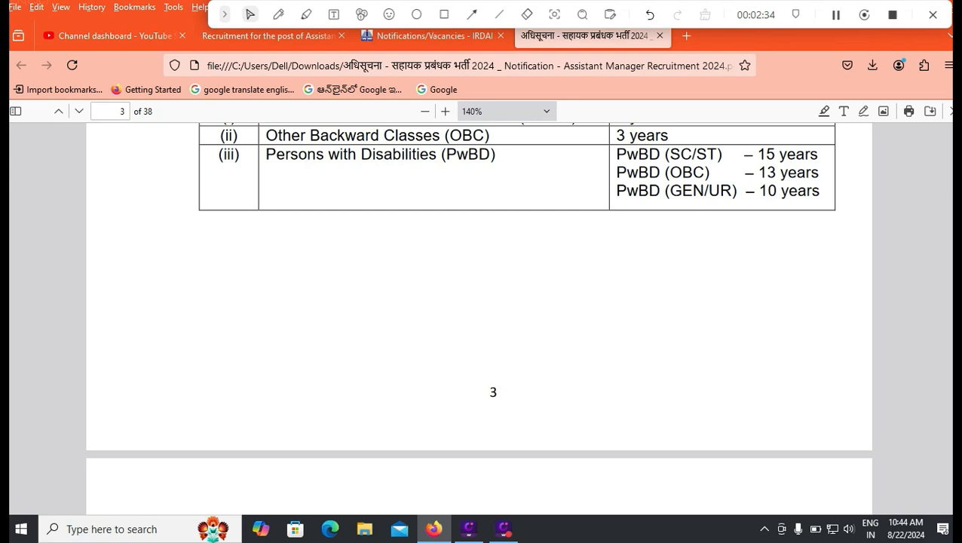
{"action": "key", "text": "ctrl+f"}
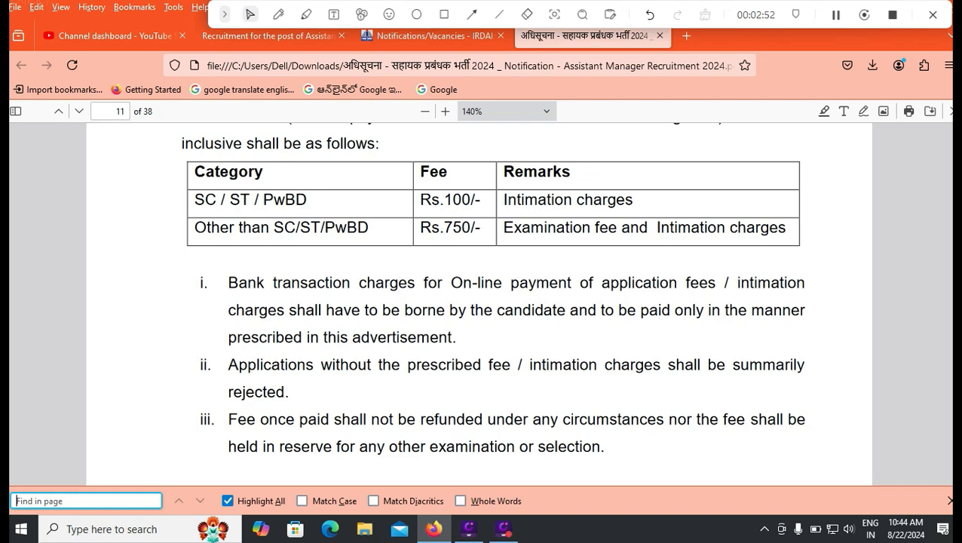
{"action": "scroll", "coordinate": [492, 302], "scroll_direction": "down", "scroll_amount": 2}
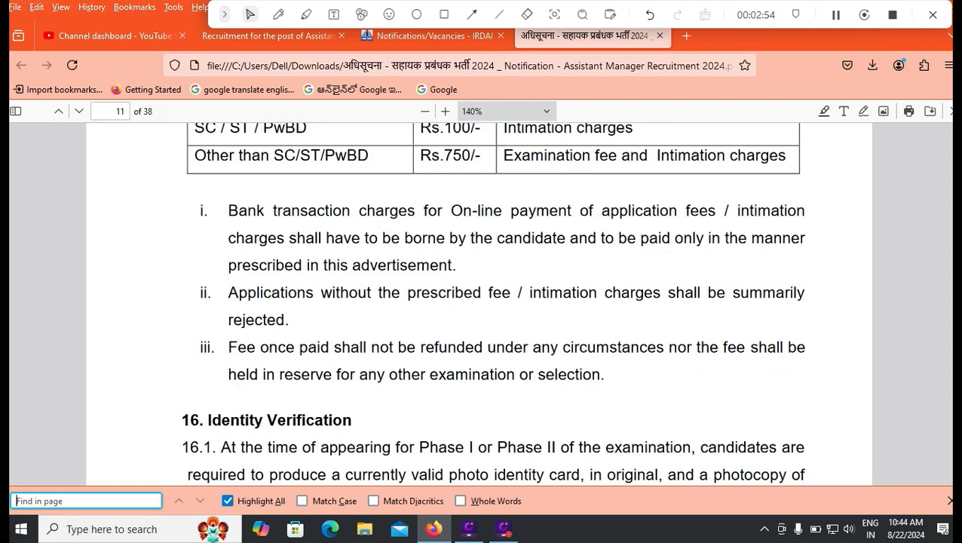
- Return to the Assistant Manager recruitment page and outline the new registration link with a rectangle
{"action": "left_click", "coordinate": [268, 36]}
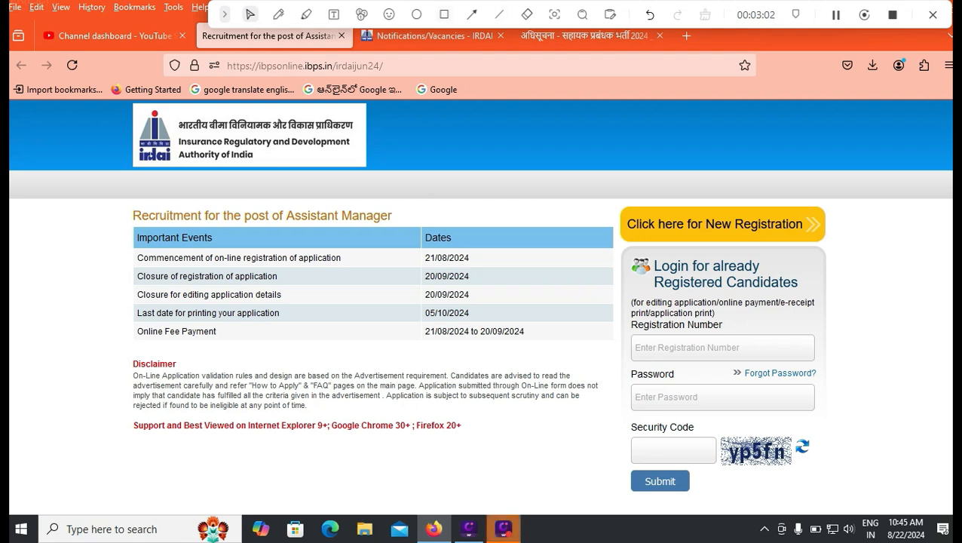
{"action": "left_click", "coordinate": [444, 14]}
{"action": "mouse_move", "coordinate": [616, 190]}
{"action": "left_mouse_down"}
{"action": "mouse_move", "coordinate": [752, 252]}
{"action": "mouse_move", "coordinate": [834, 252]}
{"action": "left_mouse_up"}
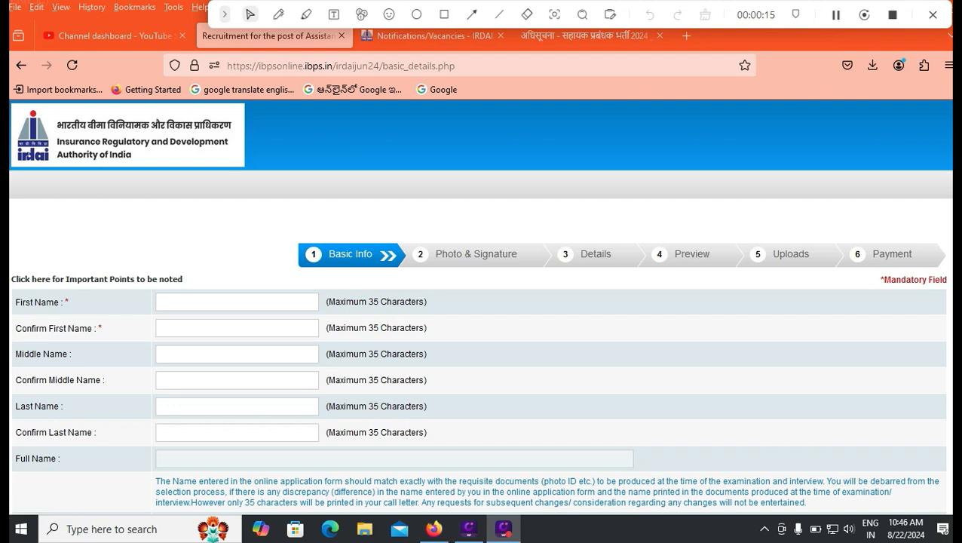
- Review the name, mobile number, alternative number and email fields of the Basic Info form, including the email domain options
{"action": "scroll", "coordinate": [481, 301], "scroll_direction": "down", "scroll_amount": 4}
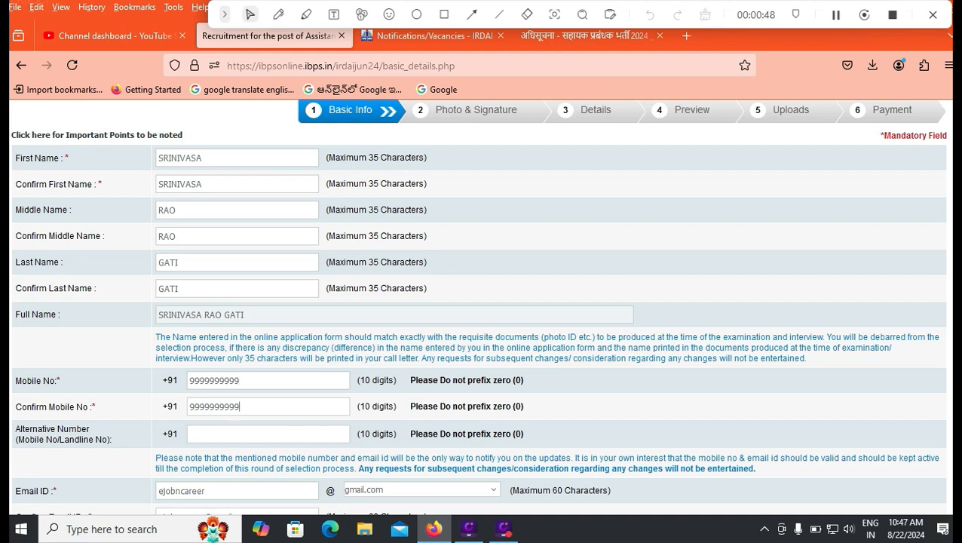
{"action": "left_click", "coordinate": [193, 434]}
{"action": "scroll", "coordinate": [477, 307], "scroll_direction": "down", "scroll_amount": 2}
{"action": "left_click", "coordinate": [205, 418]}
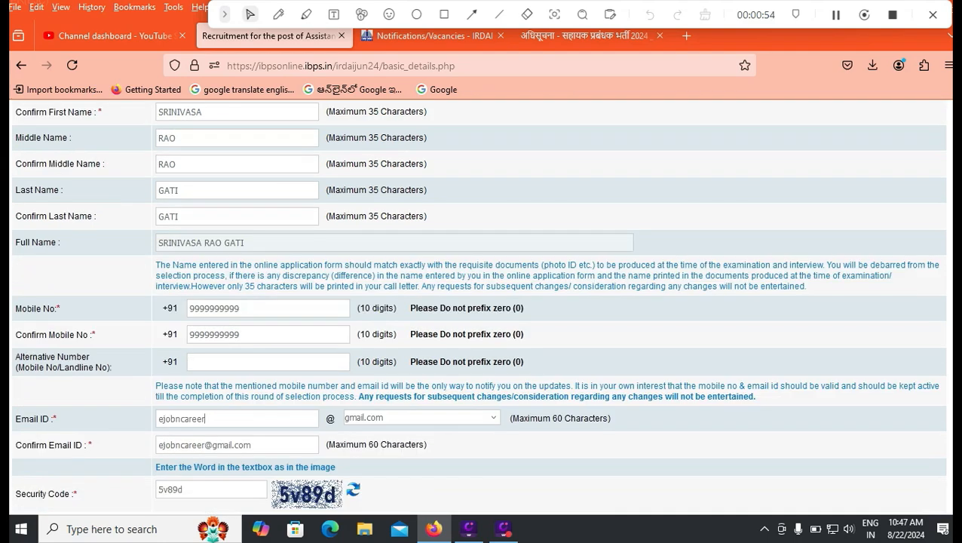
{"action": "left_click", "coordinate": [422, 418]}
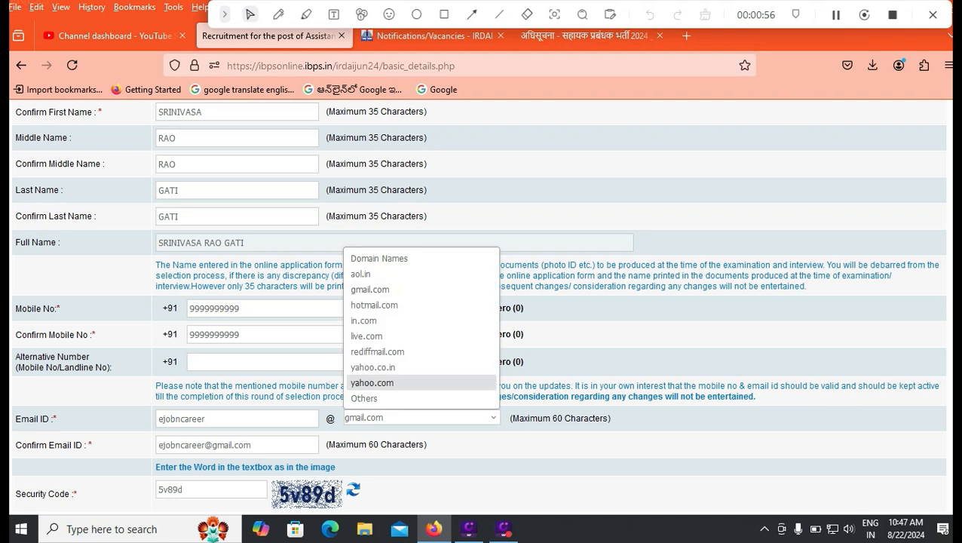
{"action": "key", "text": "Down"}
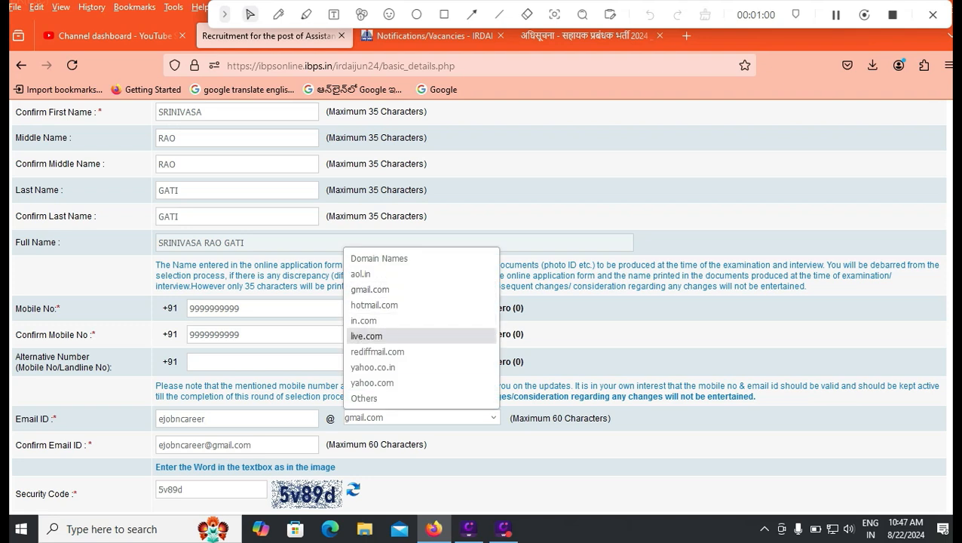
{"action": "left_click_drag", "start_coordinate": [252, 445], "coordinate": [157, 445]}
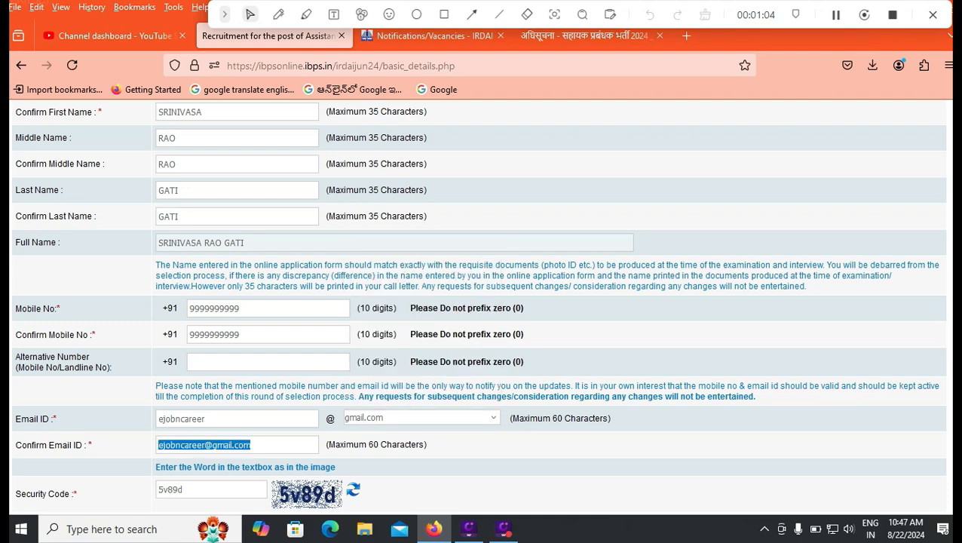
- Outline the Save & Next button at the end of the Basic Info form with a rectangle
{"action": "scroll", "coordinate": [480, 307], "scroll_direction": "down", "scroll_amount": 3}
{"action": "left_click", "coordinate": [445, 15]}
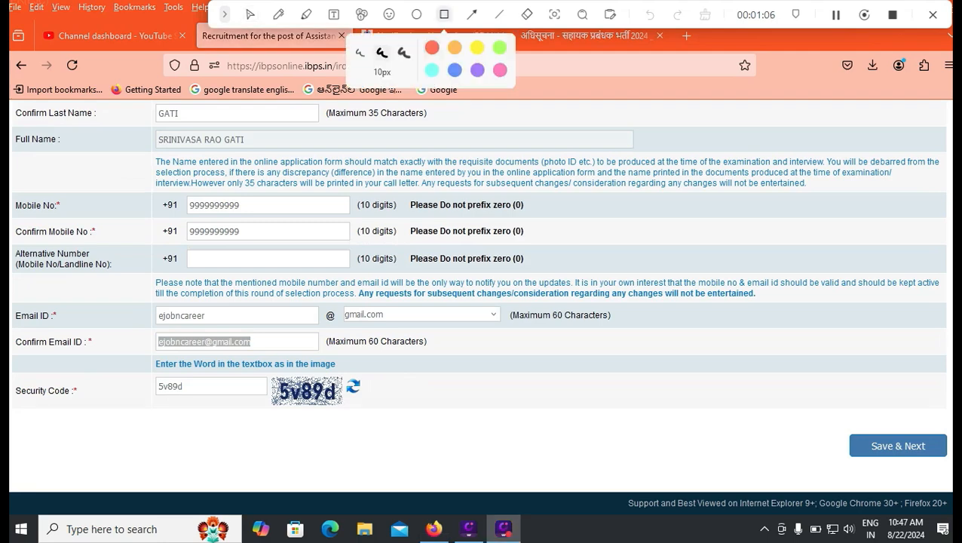
{"action": "left_click_drag", "start_coordinate": [833, 431], "coordinate": [952, 465]}
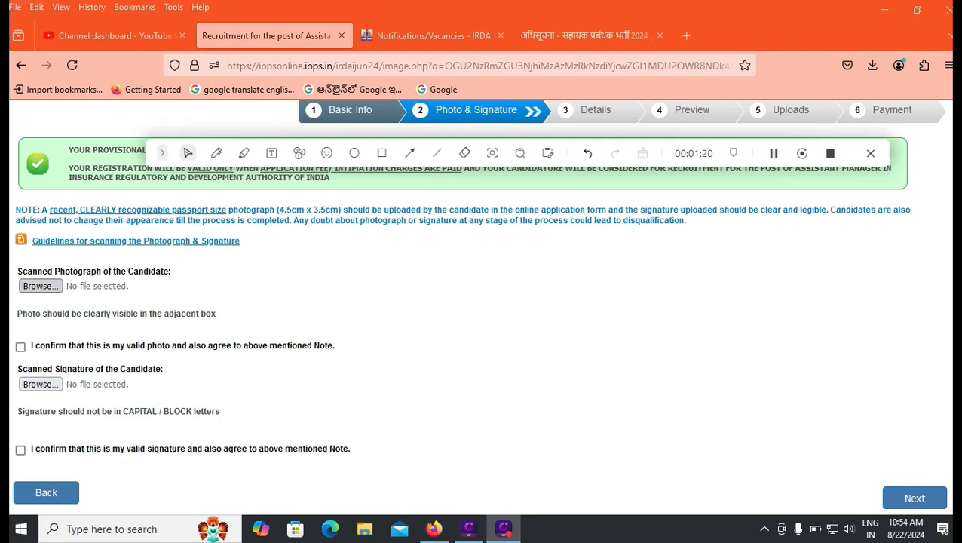
- Tick both declarations confirming the valid photo and valid signature and agreeing to the Note, leaving the upload files unselected
{"action": "left_click", "coordinate": [41, 287]}
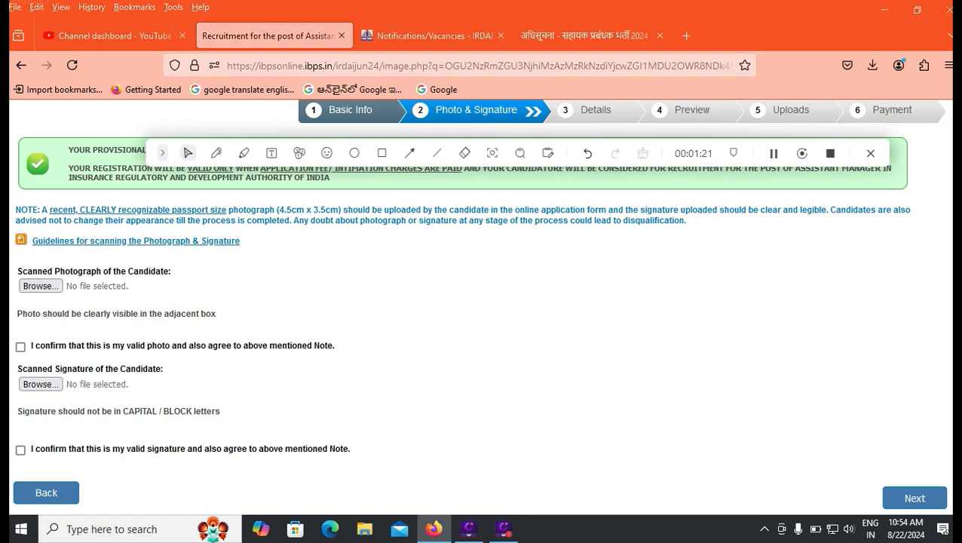
{"action": "key", "text": "Escape"}
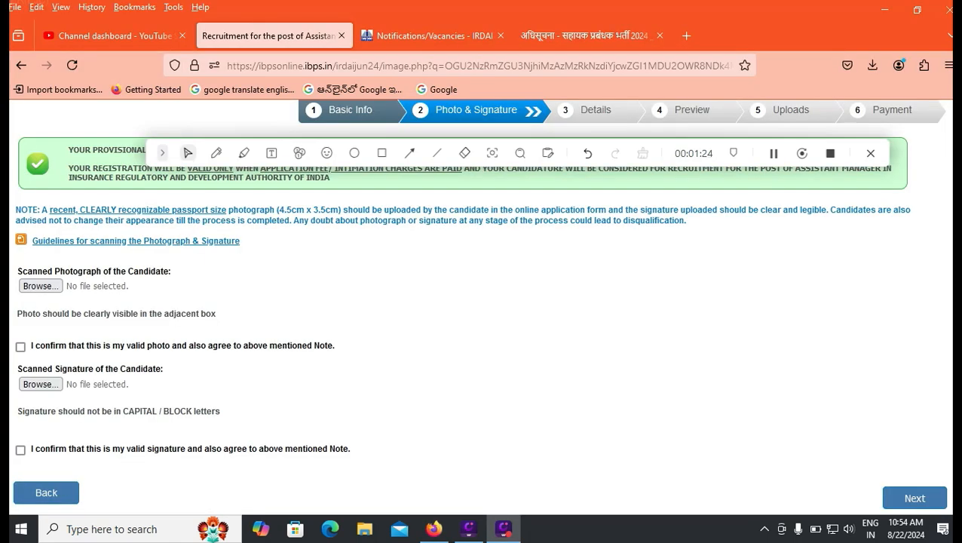
{"action": "left_click", "coordinate": [21, 347]}
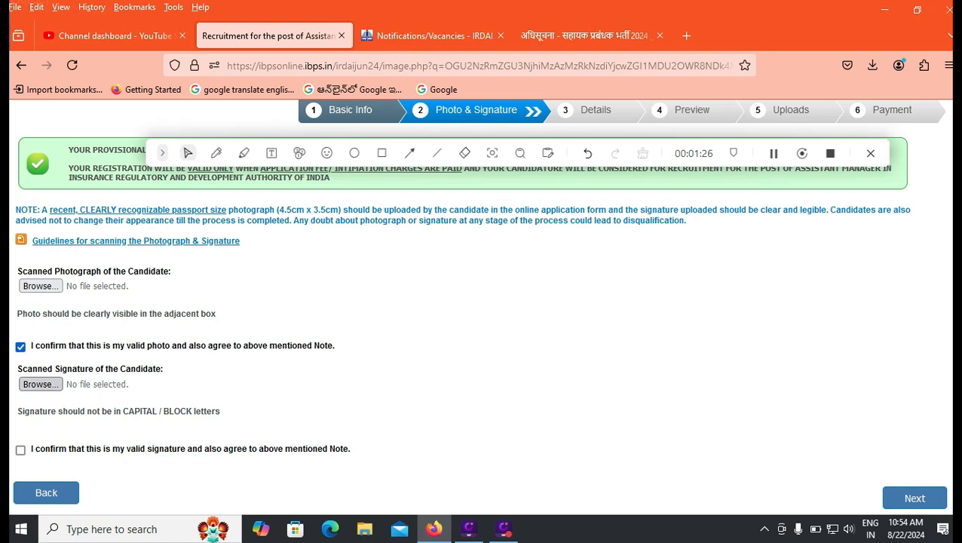
{"action": "left_click", "coordinate": [20, 451]}
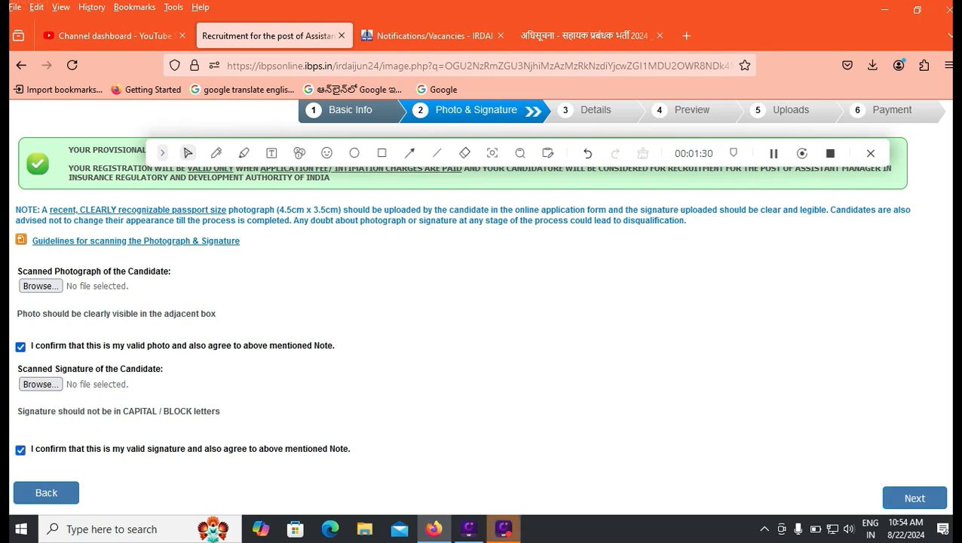
- Examine the photograph and signature image requirements on pages 26 and 27 of the notification, selecting the photograph's file size range
{"action": "left_click", "coordinate": [585, 35]}
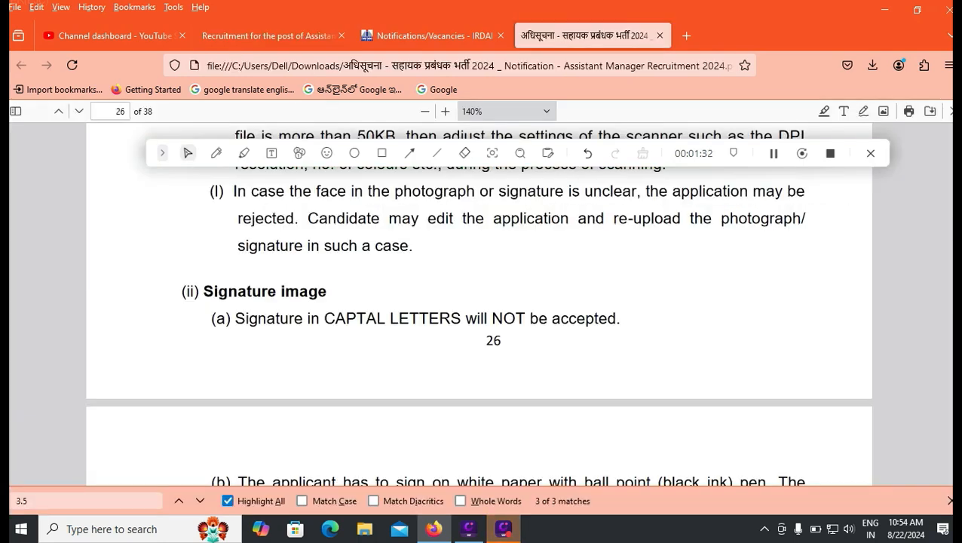
{"action": "scroll", "coordinate": [483, 305], "scroll_direction": "up", "scroll_amount": 3}
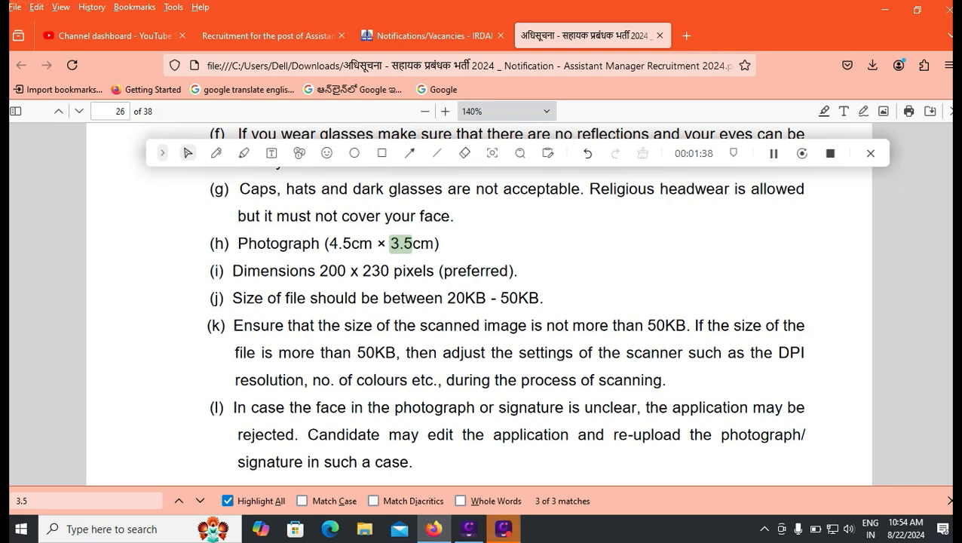
{"action": "left_click_drag", "start_coordinate": [448, 298], "coordinate": [543, 298]}
{"action": "scroll", "coordinate": [544, 298], "scroll_direction": "down", "scroll_amount": 1}
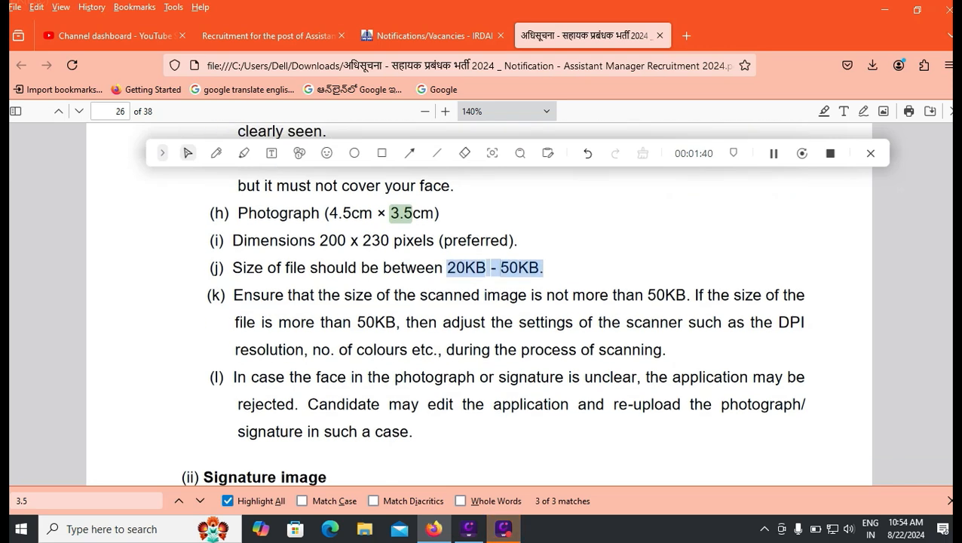
{"action": "scroll", "coordinate": [479, 302], "scroll_direction": "down", "scroll_amount": 10}
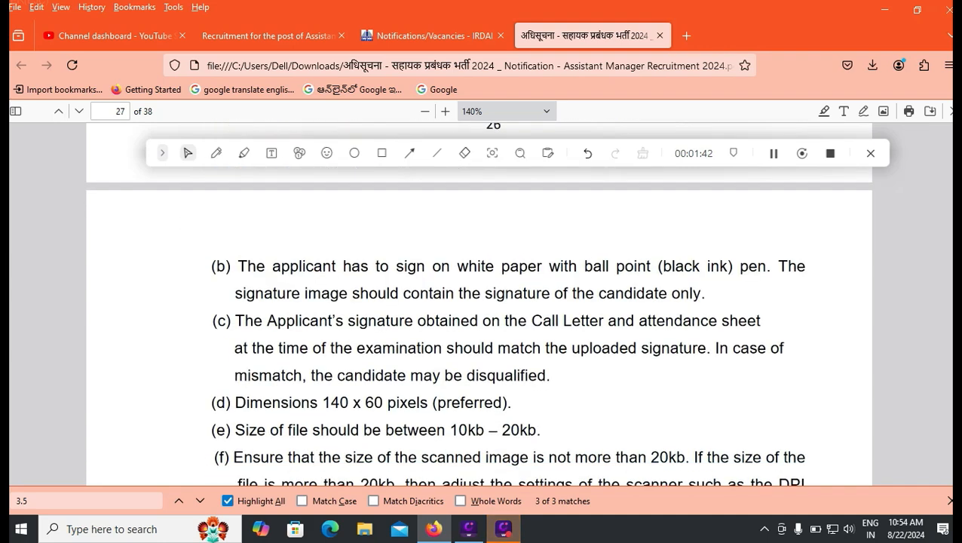
- Select the black ink requirement in the signature rules on page 27 of the notification and read on below it
{"action": "left_click_drag", "start_coordinate": [654, 266], "coordinate": [731, 267]}
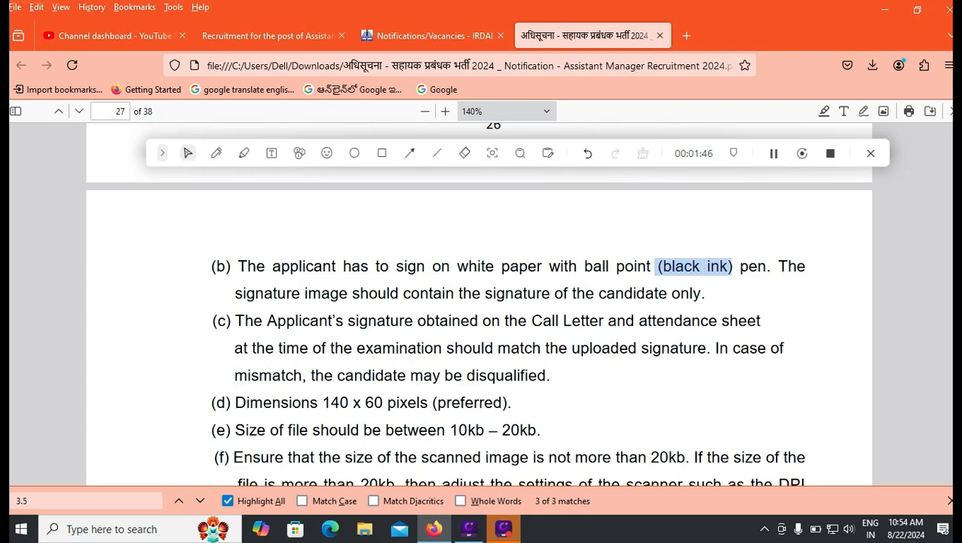
{"action": "scroll", "coordinate": [482, 302], "scroll_direction": "down", "scroll_amount": 4}
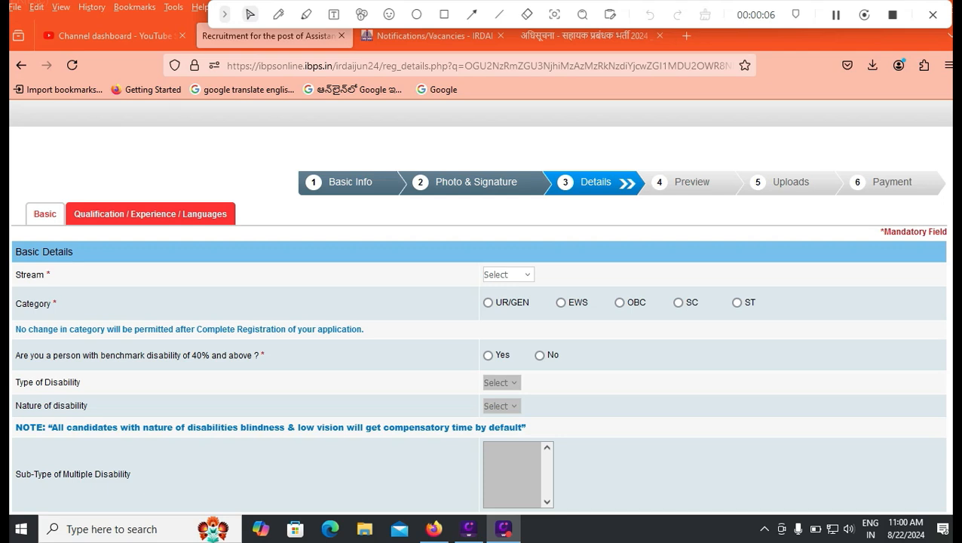
- Set the stream to Generalist and the category to UR/GEN in Basic Details, acknowledging the category notices
{"action": "left_click", "coordinate": [508, 275]}
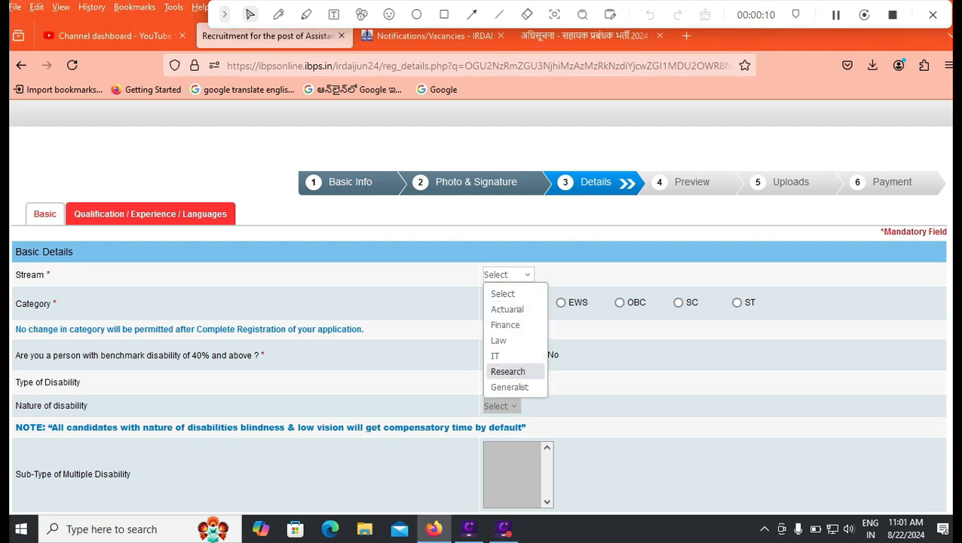
{"action": "left_click", "coordinate": [510, 387]}
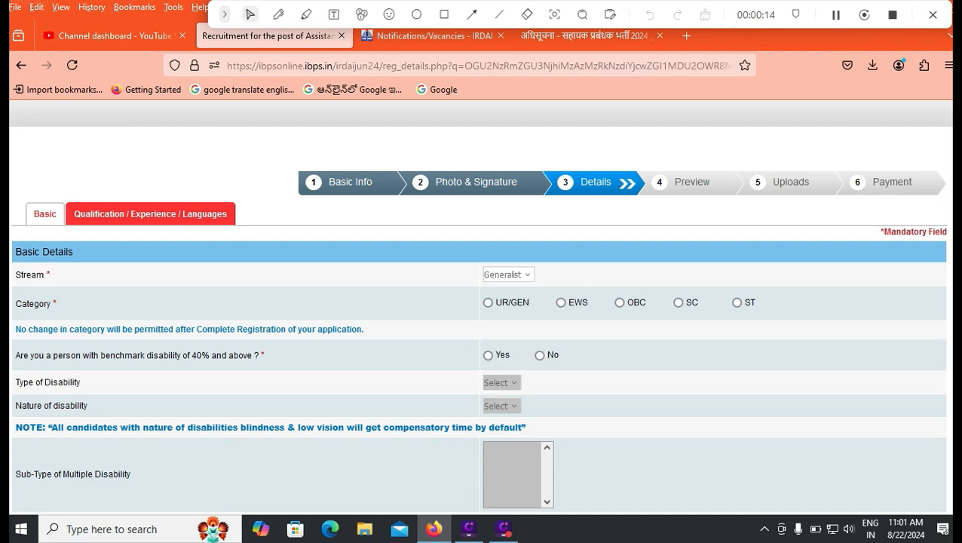
{"action": "left_click", "coordinate": [488, 303]}
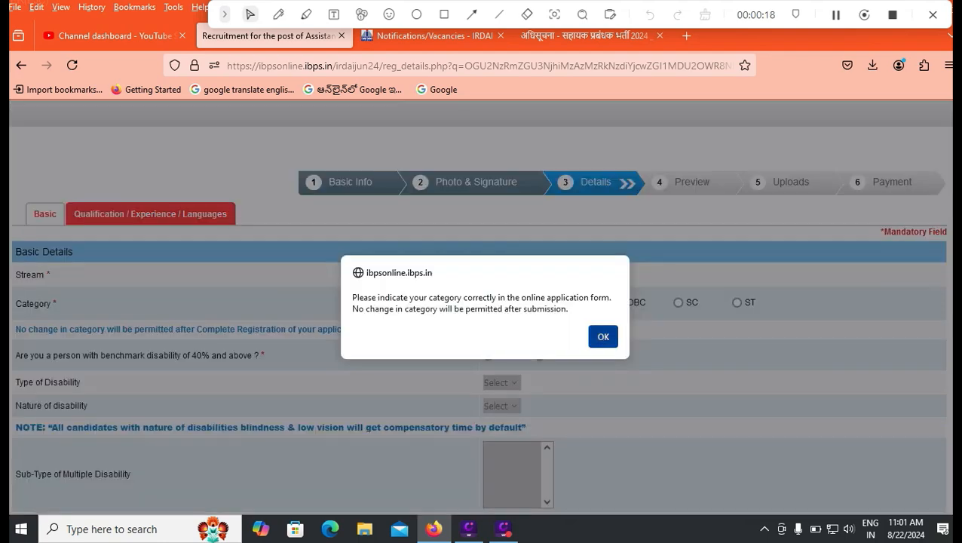
{"action": "left_click", "coordinate": [604, 337]}
{"action": "left_click", "coordinate": [678, 302]}
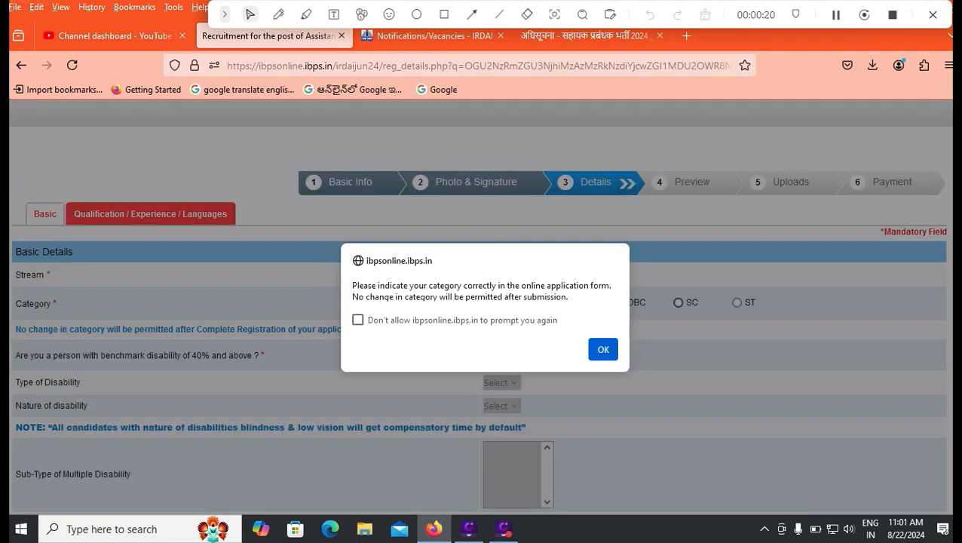
{"action": "left_click", "coordinate": [602, 348]}
{"action": "left_click", "coordinate": [488, 303]}
{"action": "left_click", "coordinate": [603, 348]}
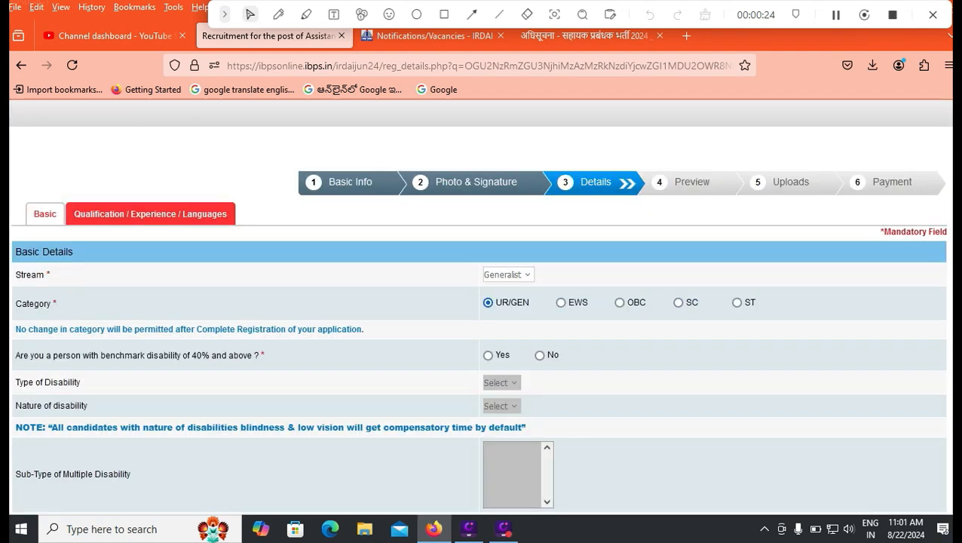
- Answer No to the benchmark disability question and to the specified disability question about difficulty in writing
{"action": "left_click", "coordinate": [540, 355]}
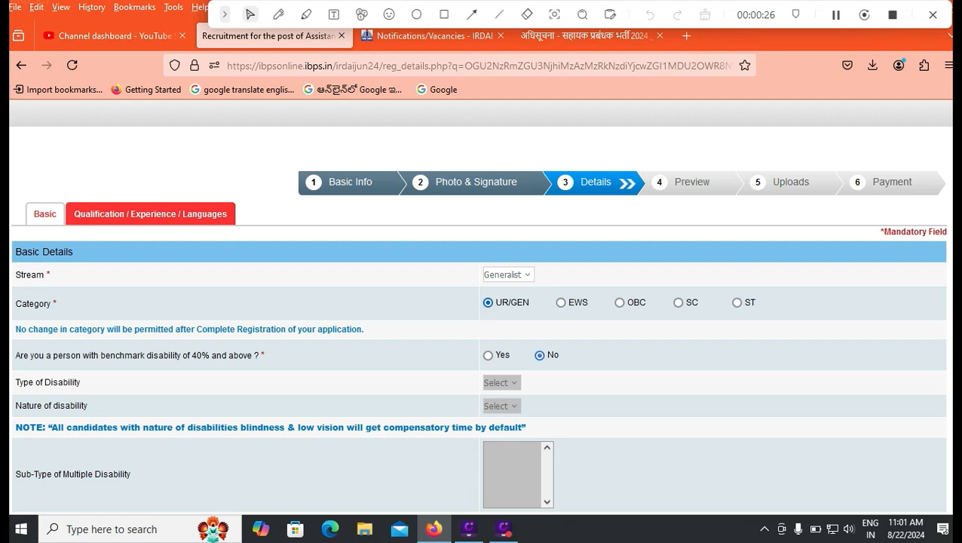
{"action": "scroll", "coordinate": [479, 339], "scroll_direction": "down", "scroll_amount": 2}
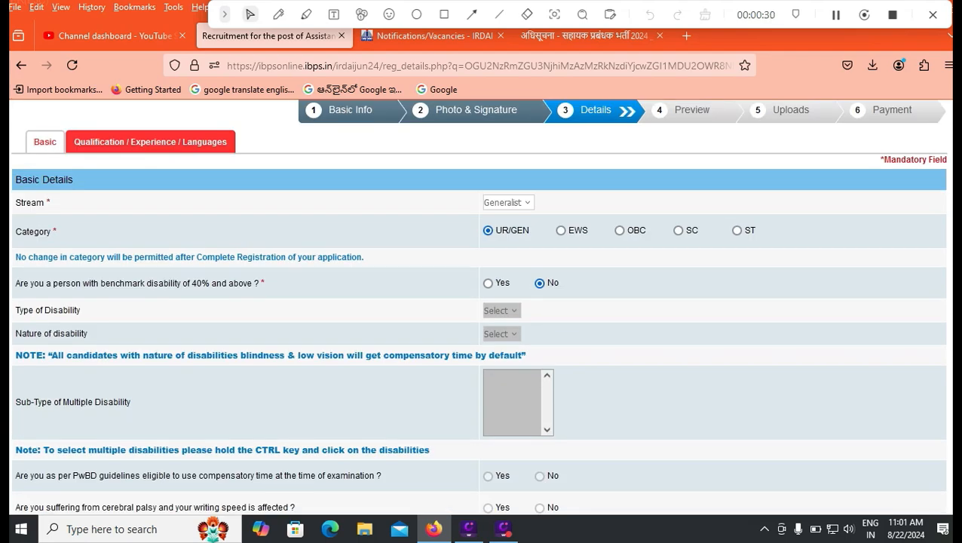
{"action": "scroll", "coordinate": [478, 301], "scroll_direction": "down", "scroll_amount": 4}
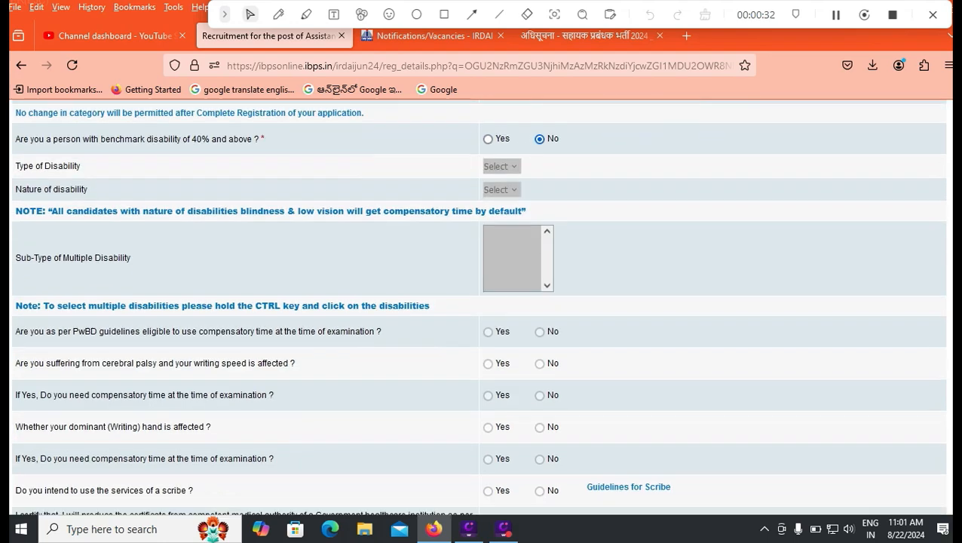
{"action": "scroll", "coordinate": [479, 302], "scroll_direction": "down", "scroll_amount": 4}
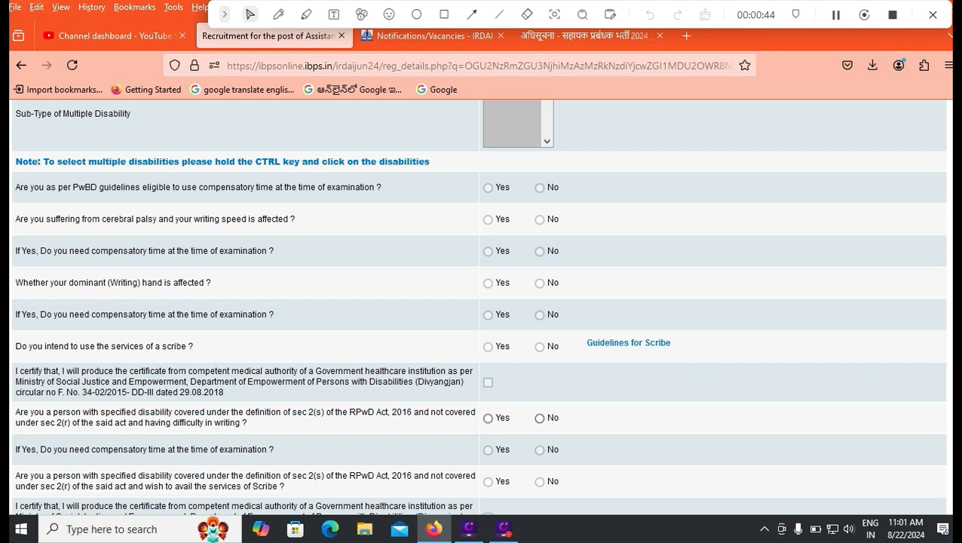
{"action": "left_click", "coordinate": [539, 418]}
{"action": "scroll", "coordinate": [479, 306], "scroll_direction": "down", "scroll_amount": 3}
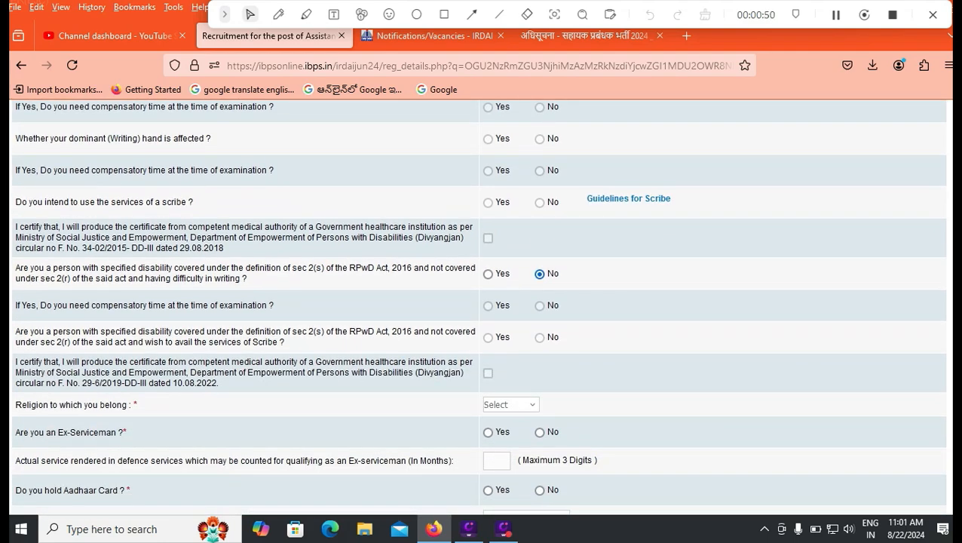
- Set the religion to Hindu and answer No to the Ex-Serviceman and Aadhaar Card questions
{"action": "left_click", "coordinate": [511, 405]}
{"action": "left_click", "coordinate": [504, 307]}
{"action": "left_click", "coordinate": [539, 432]}
{"action": "scroll", "coordinate": [539, 433], "scroll_direction": "down", "scroll_amount": 1}
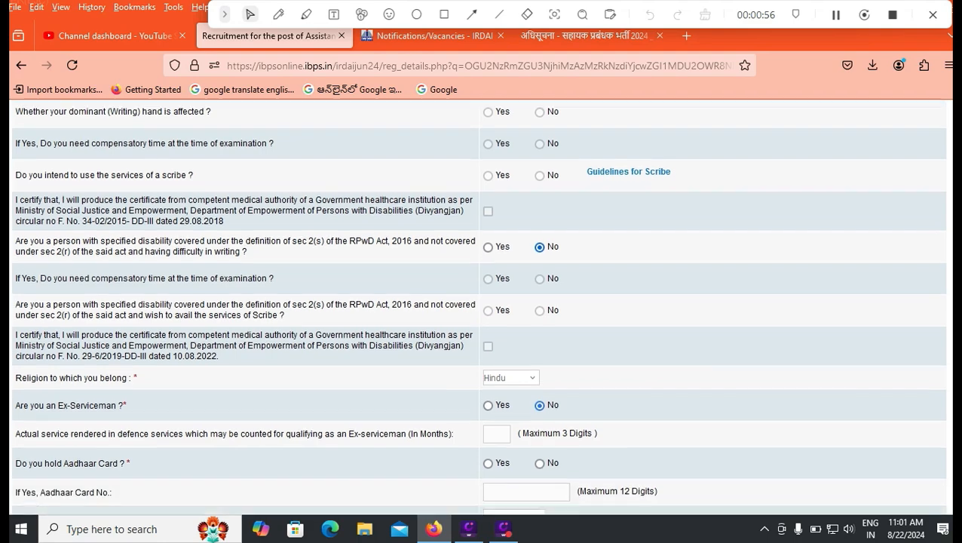
{"action": "scroll", "coordinate": [482, 302], "scroll_direction": "down", "scroll_amount": 3}
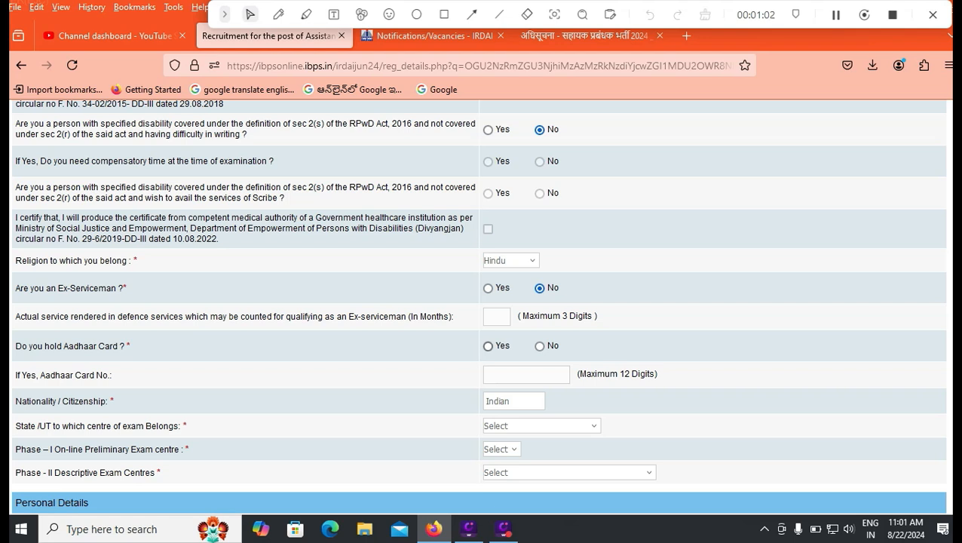
{"action": "left_click", "coordinate": [489, 346]}
{"action": "left_click", "coordinate": [540, 346]}
- Choose Andhra Pradesh as the exam centre state and view its Phase I preliminary exam centre options
{"action": "left_click", "coordinate": [541, 426]}
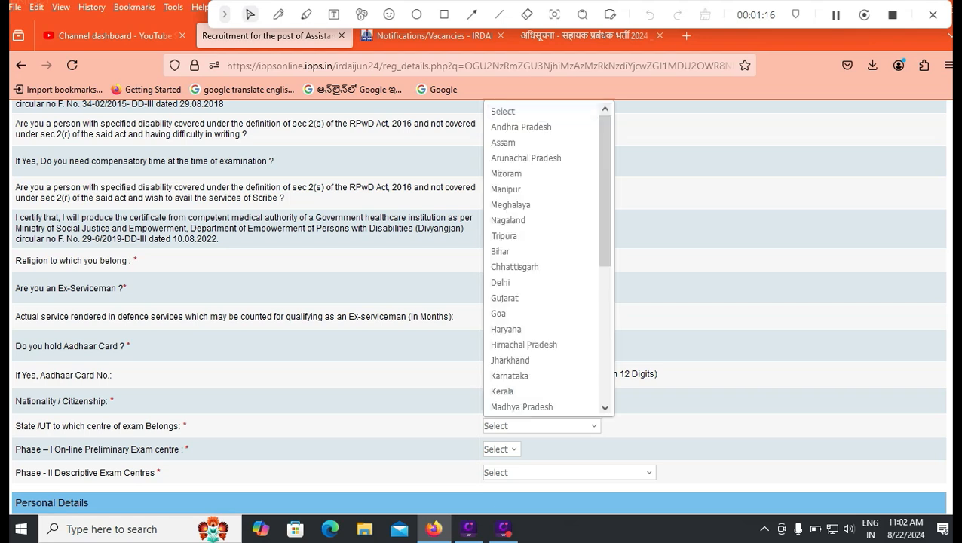
{"action": "left_click", "coordinate": [522, 126]}
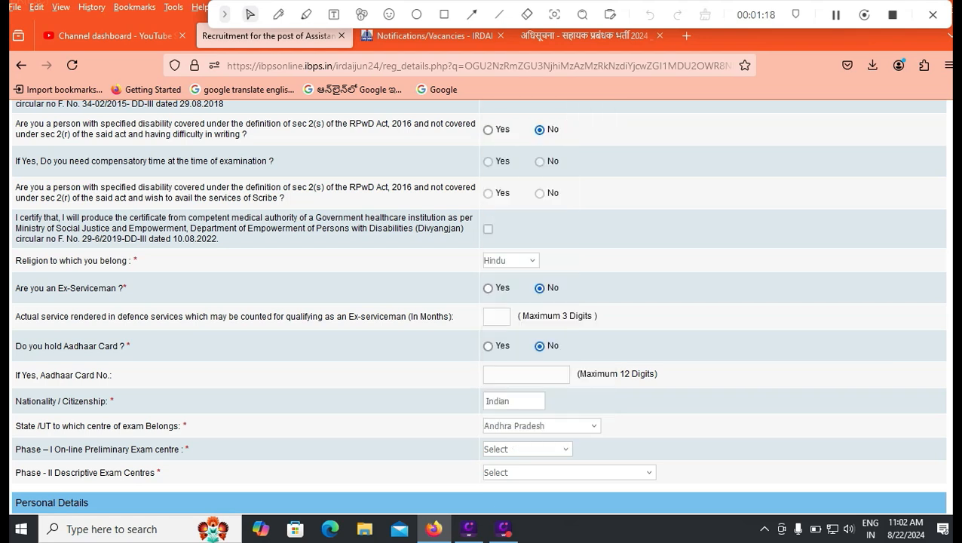
{"action": "left_click", "coordinate": [522, 450]}
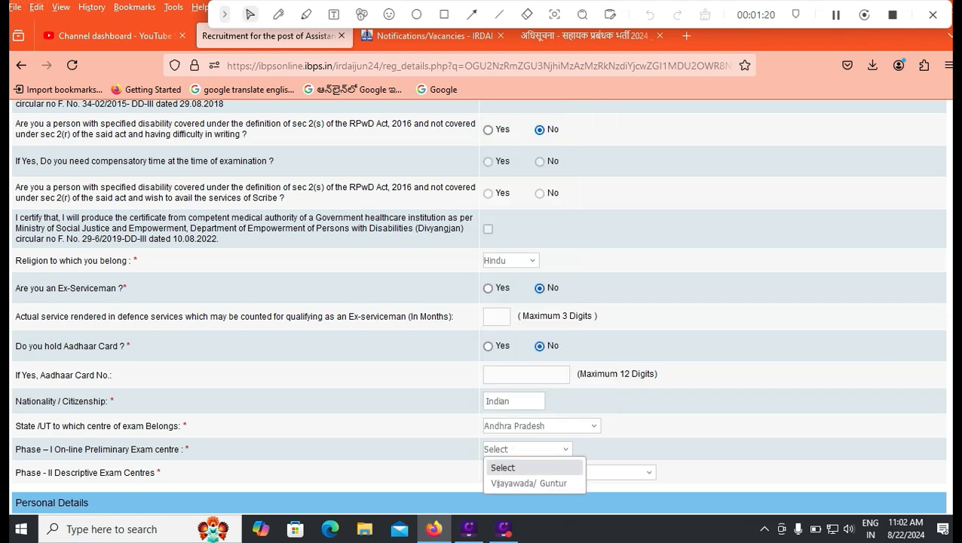
- Set the exam state to Telangana with Hyderabad as the Phase I centre, and view the Phase II centre options
{"action": "left_click", "coordinate": [541, 426]}
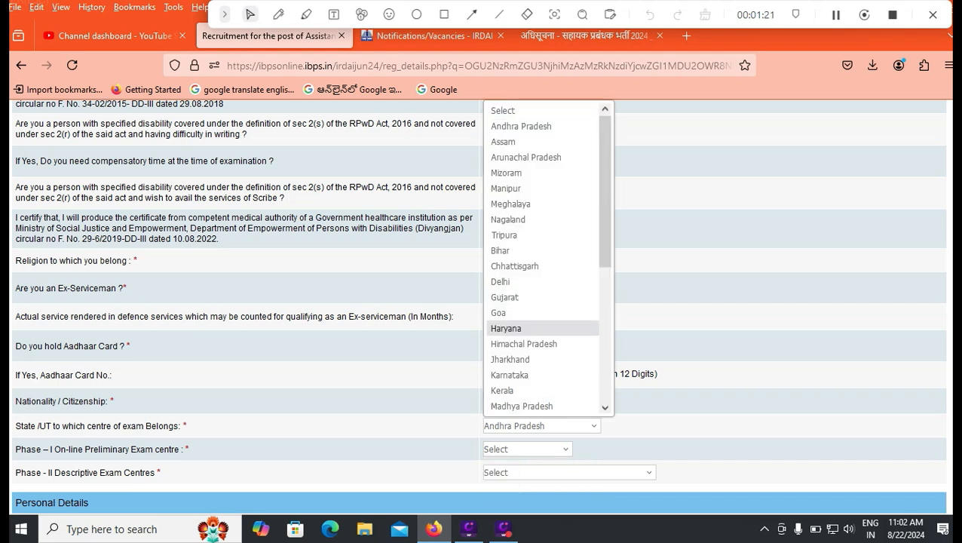
{"action": "scroll", "coordinate": [542, 220], "scroll_direction": "down", "scroll_amount": 2}
{"action": "scroll", "coordinate": [542, 220], "scroll_direction": "down", "scroll_amount": 3}
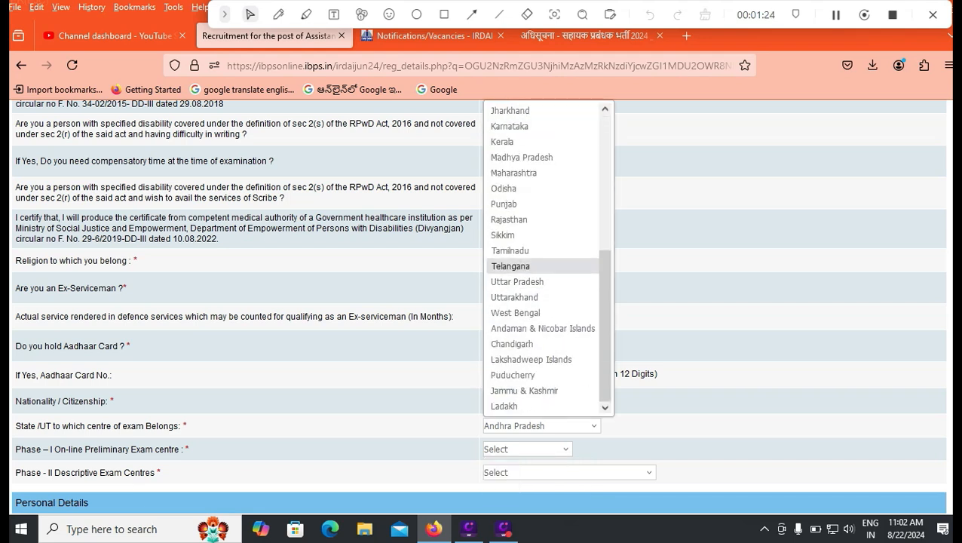
{"action": "left_click", "coordinate": [521, 265]}
{"action": "left_click", "coordinate": [527, 449]}
{"action": "left_click", "coordinate": [516, 483]}
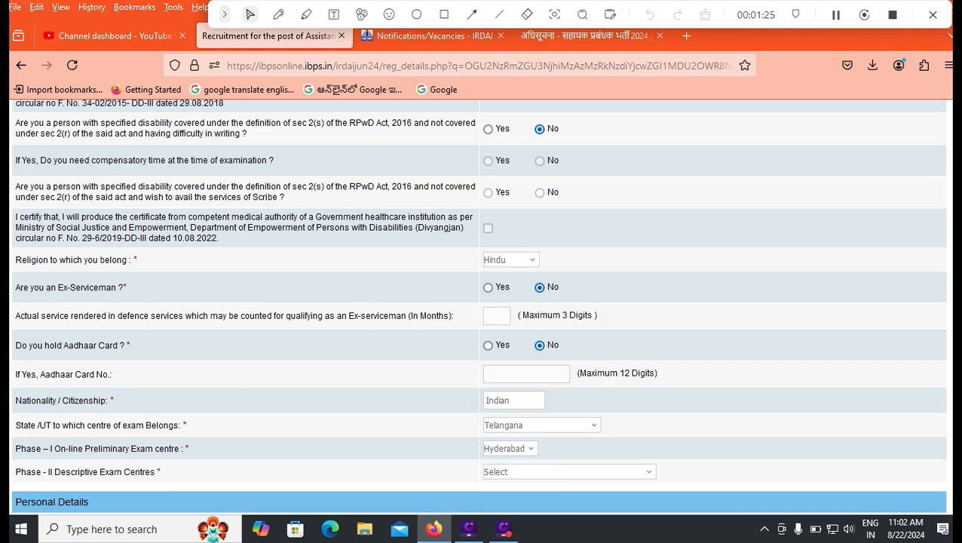
{"action": "scroll", "coordinate": [516, 483], "scroll_direction": "down", "scroll_amount": 3}
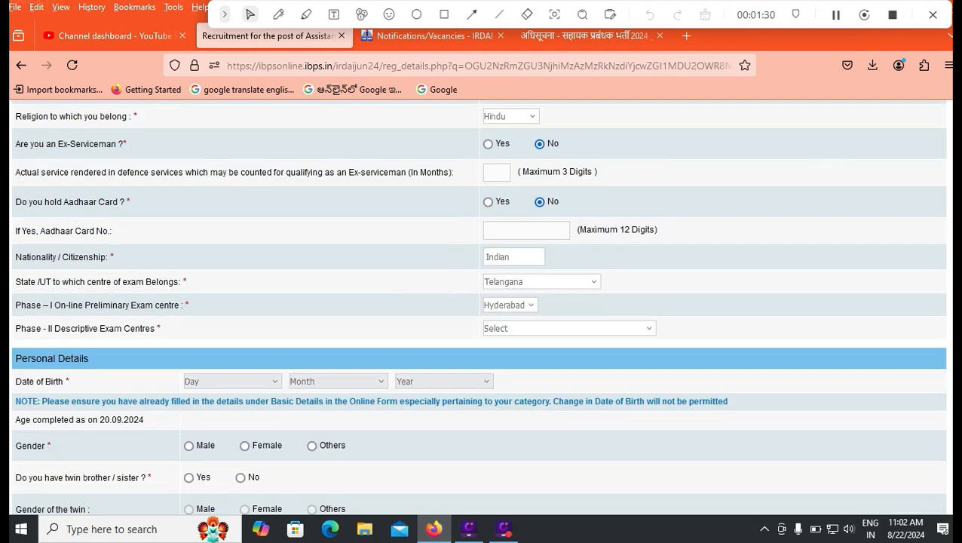
{"action": "left_click", "coordinate": [570, 329]}
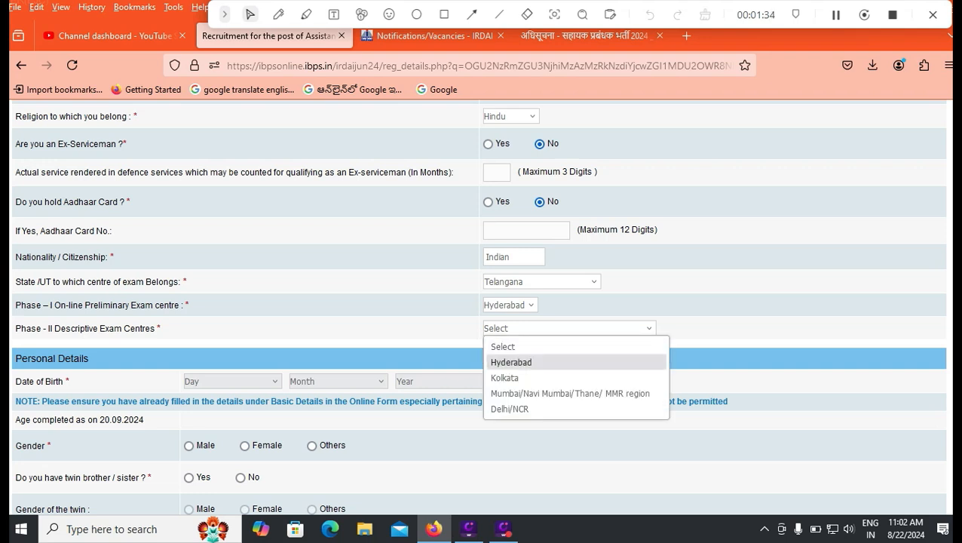
- Set the exam state to Andhra Pradesh, with Vijayawada/ Guntur as the Phase I centre and Hyderabad as the Phase II centre
{"action": "left_click", "coordinate": [541, 282]}
{"action": "left_click", "coordinate": [542, 282]}
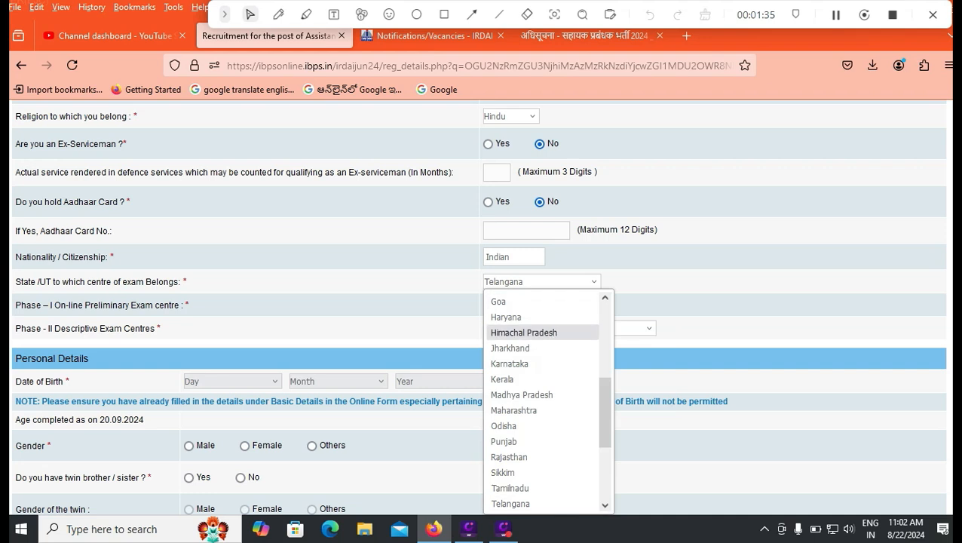
{"action": "scroll", "coordinate": [542, 332], "scroll_direction": "up", "scroll_amount": 5}
{"action": "left_click", "coordinate": [521, 315]}
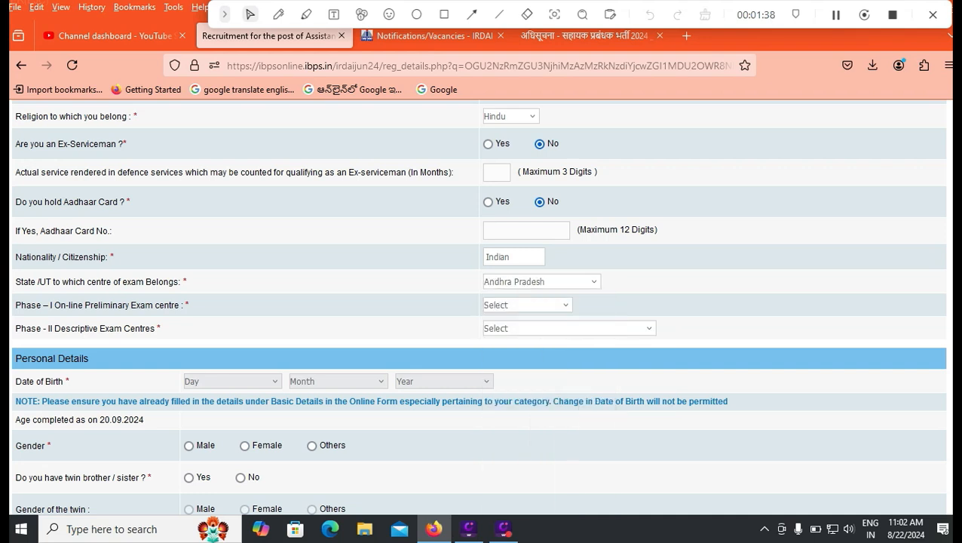
{"action": "left_click", "coordinate": [526, 304]}
{"action": "left_click", "coordinate": [529, 339]}
{"action": "left_click", "coordinate": [569, 328]}
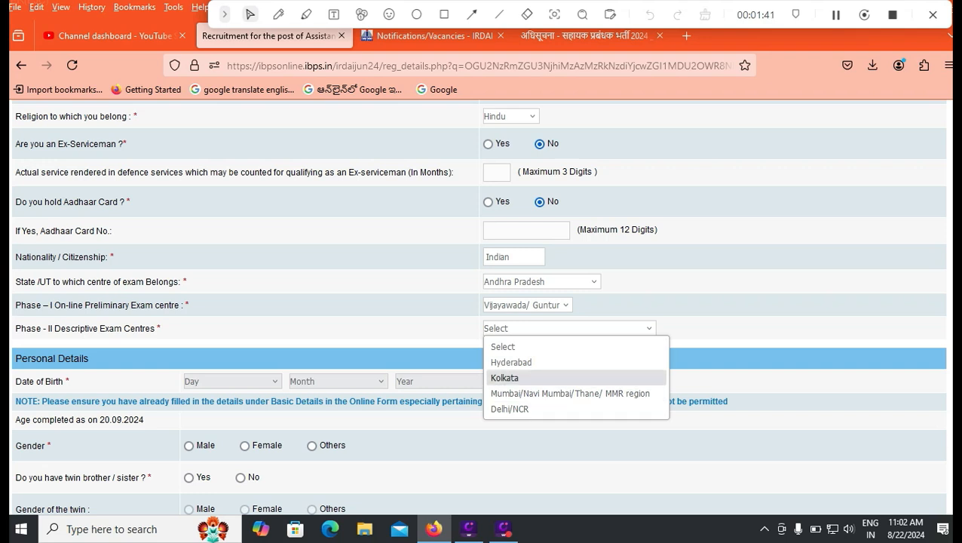
{"action": "left_click", "coordinate": [511, 363]}
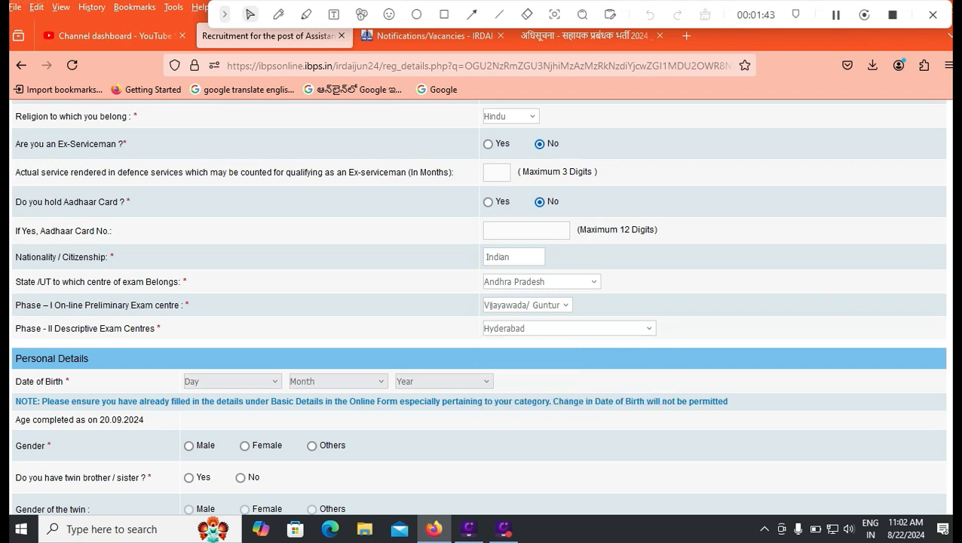
- Choose the day, month and year of the applicant's date of birth in Personal Details
{"action": "left_click", "coordinate": [232, 382]}
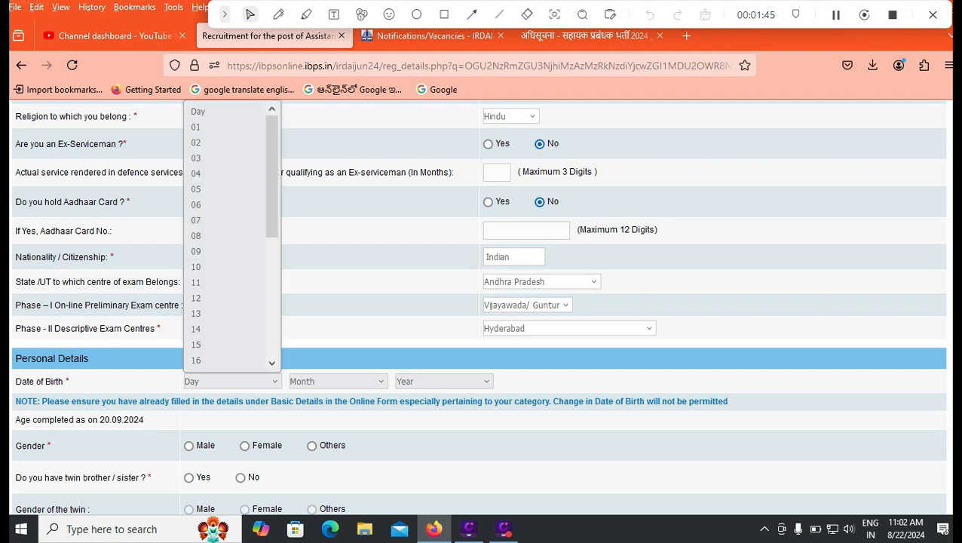
{"action": "left_click", "coordinate": [198, 113]}
{"action": "left_click", "coordinate": [337, 382]}
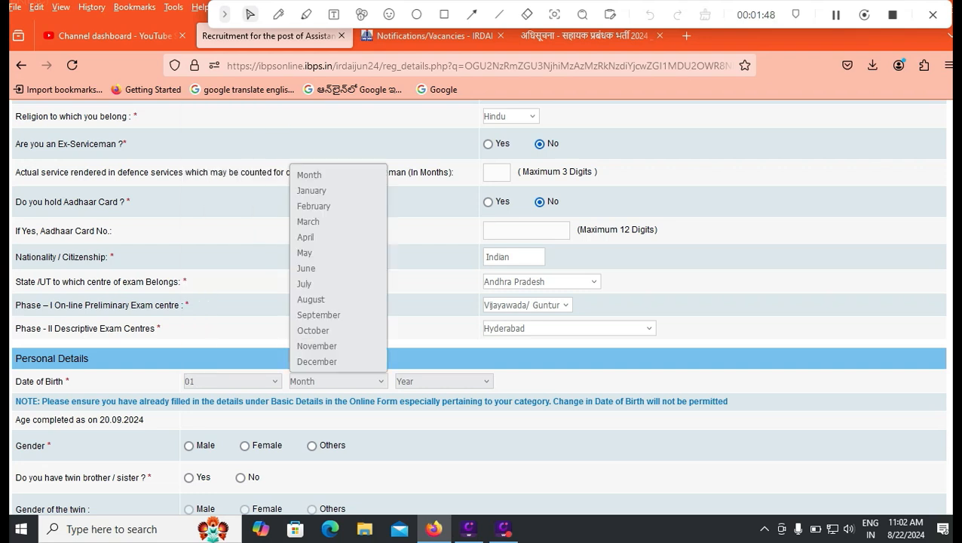
{"action": "left_click", "coordinate": [309, 190]}
{"action": "left_click", "coordinate": [443, 381]}
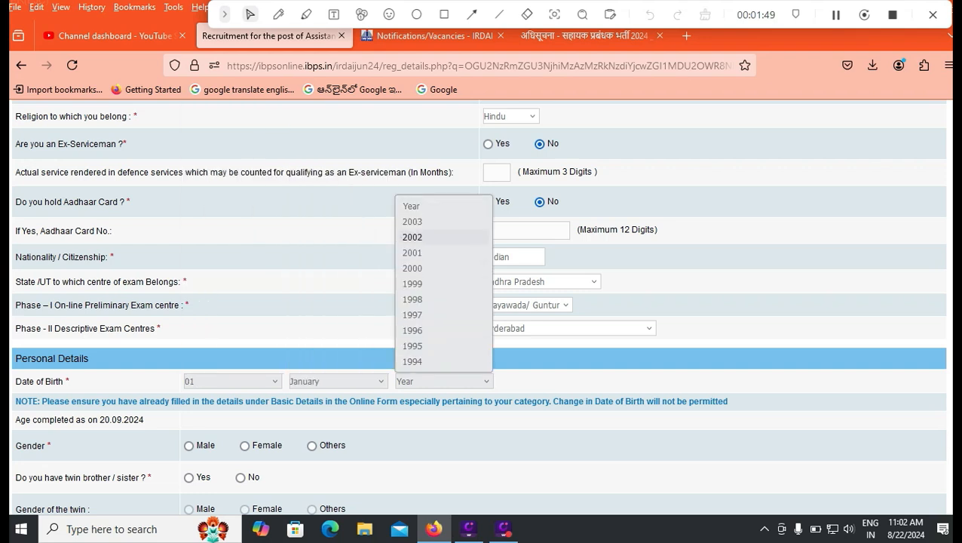
{"action": "left_click", "coordinate": [412, 251]}
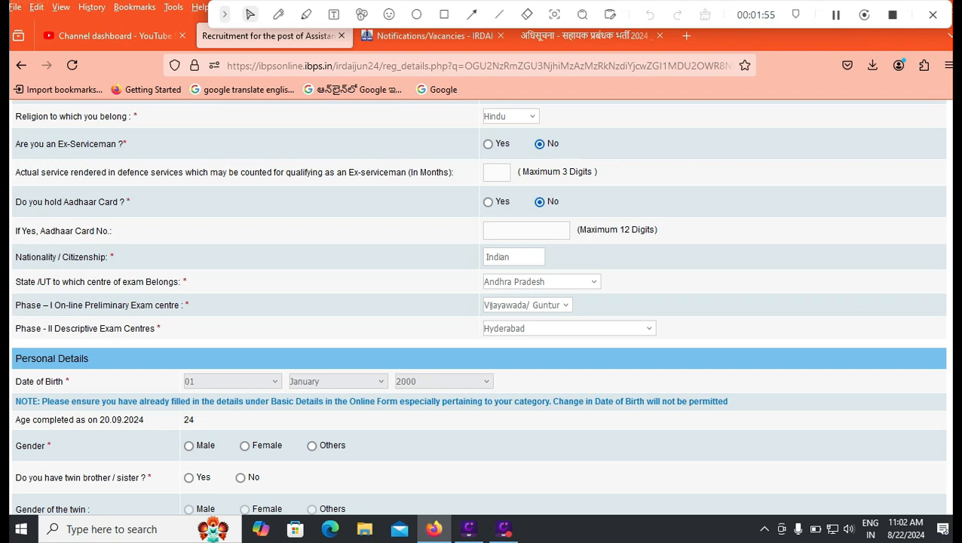
- Set the gender to Male, answer No to having a twin, and set the marital status to Unmarried
{"action": "scroll", "coordinate": [479, 307], "scroll_direction": "down", "scroll_amount": 2}
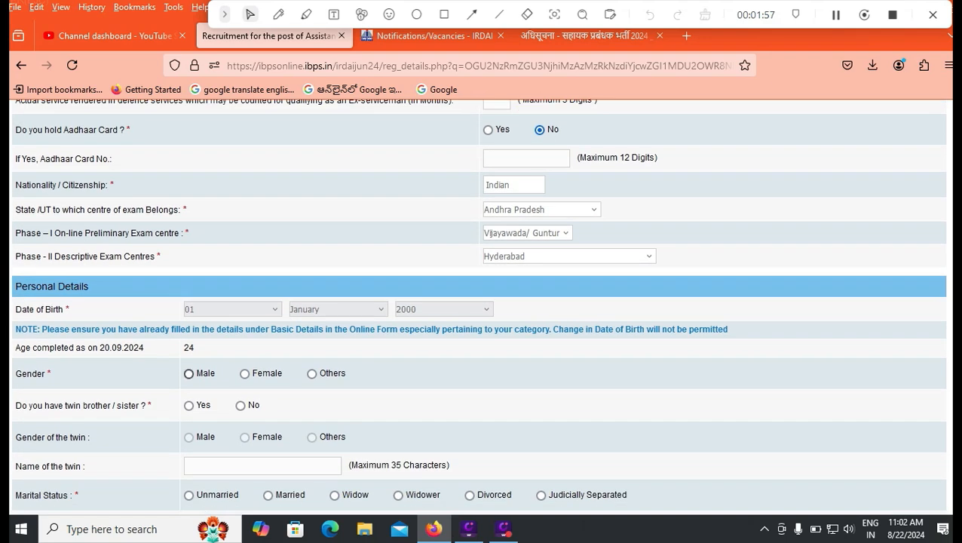
{"action": "left_click", "coordinate": [189, 374]}
{"action": "left_click", "coordinate": [241, 406]}
{"action": "scroll", "coordinate": [479, 305], "scroll_direction": "down", "scroll_amount": 2}
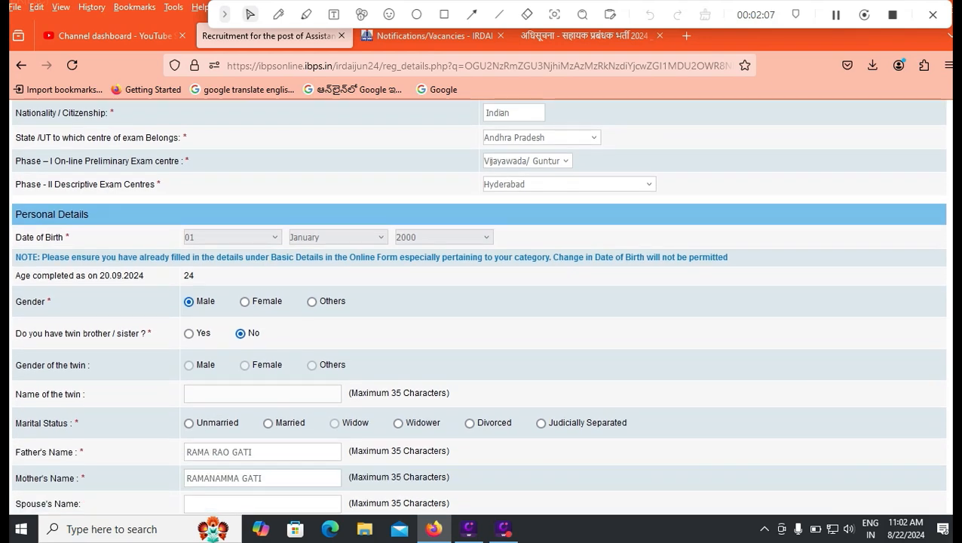
{"action": "left_click", "coordinate": [188, 423]}
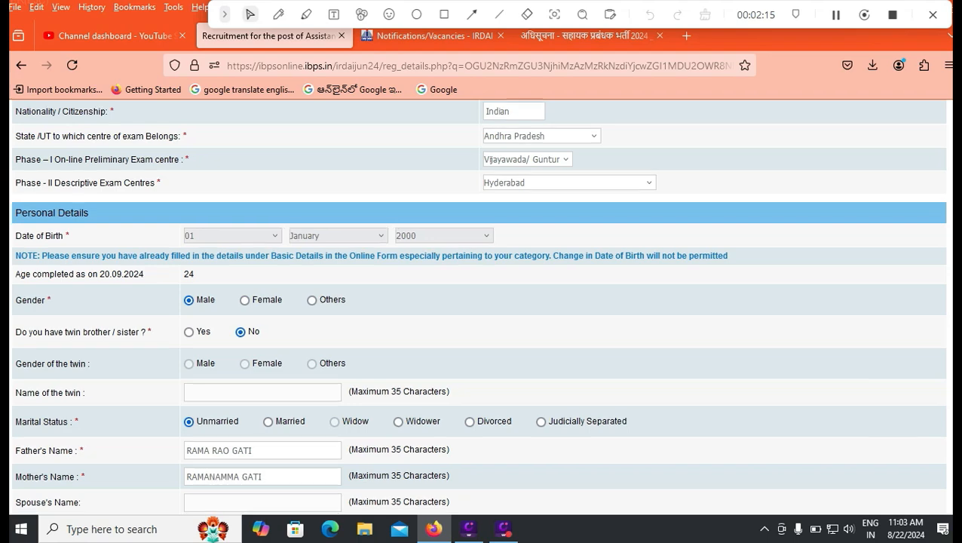
- Mark the permanent address as the same as the address for correspondence
{"action": "scroll", "coordinate": [479, 302], "scroll_direction": "down", "scroll_amount": 2}
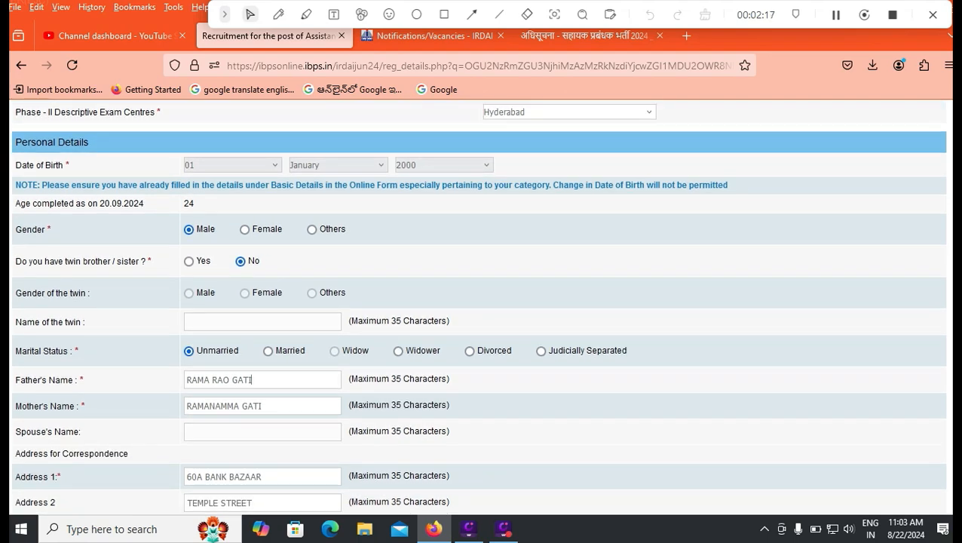
{"action": "scroll", "coordinate": [480, 301], "scroll_direction": "down", "scroll_amount": 4}
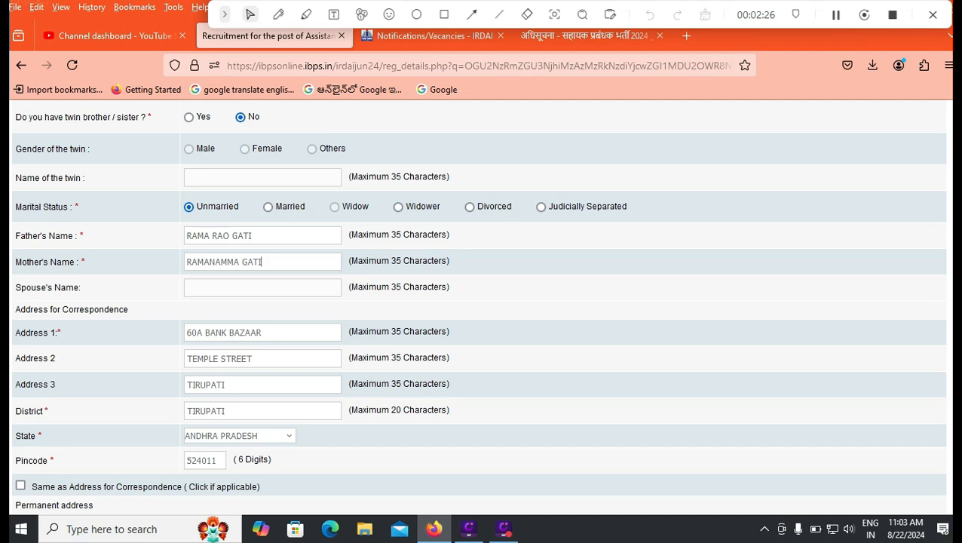
{"action": "scroll", "coordinate": [480, 301], "scroll_direction": "down", "scroll_amount": 2}
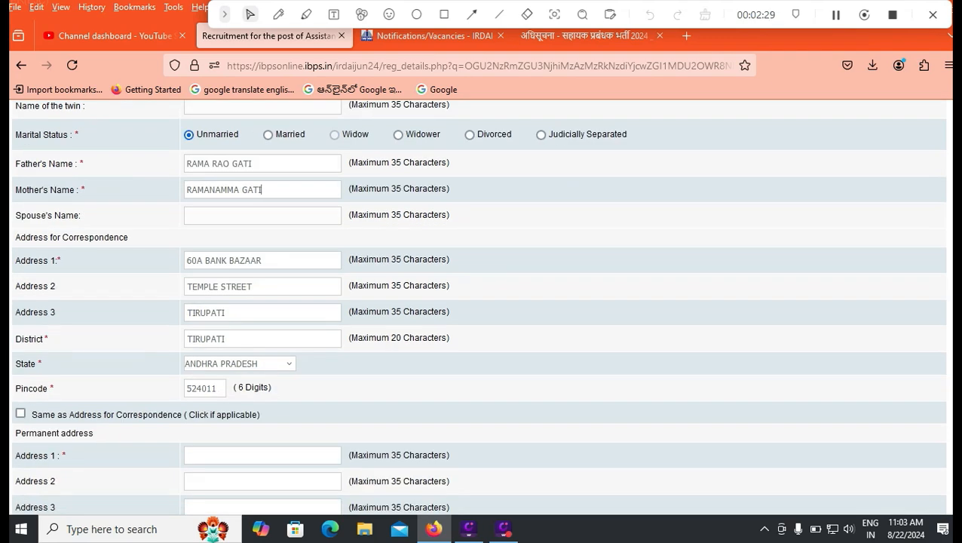
{"action": "left_click", "coordinate": [20, 413]}
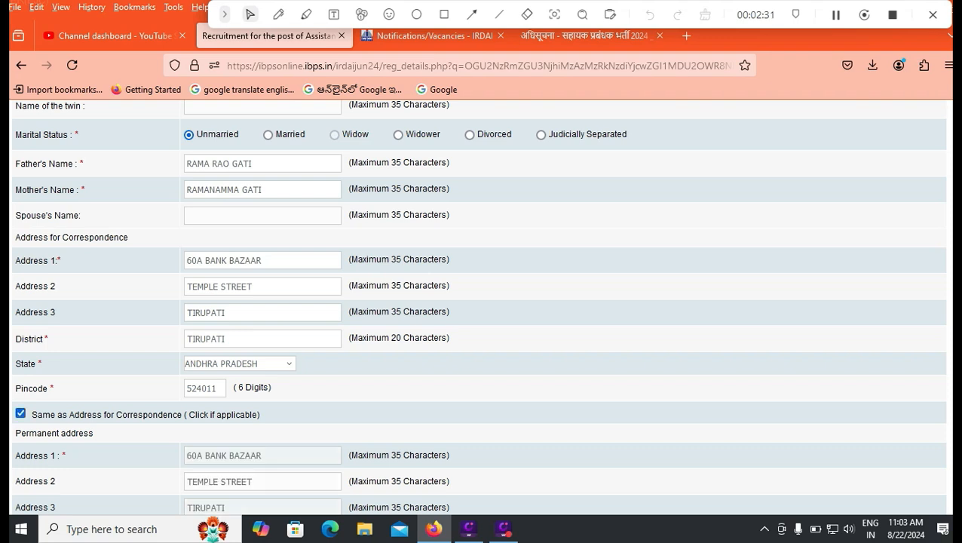
- Validate the details entered in the Basic section of the application form
{"action": "scroll", "coordinate": [480, 302], "scroll_direction": "down", "scroll_amount": 3}
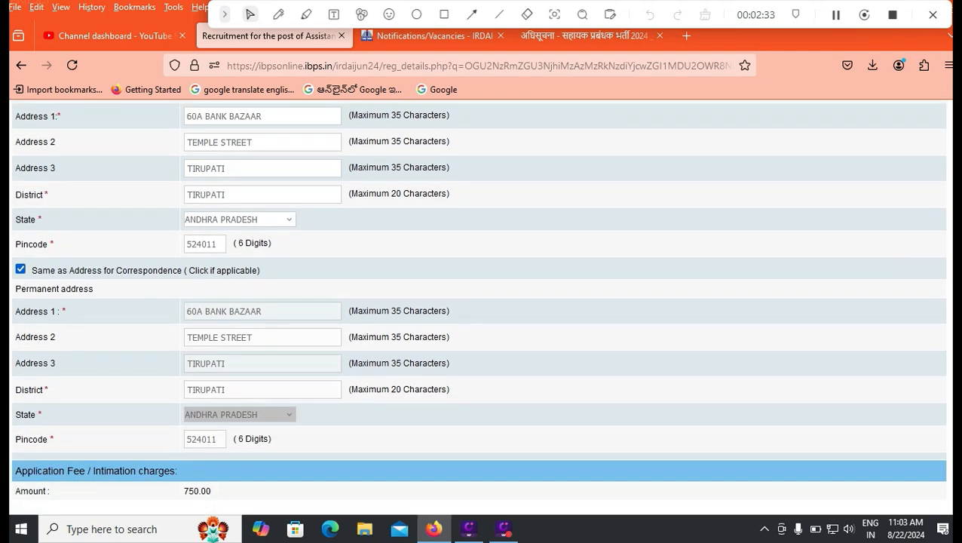
{"action": "scroll", "coordinate": [480, 302], "scroll_direction": "down", "scroll_amount": 2}
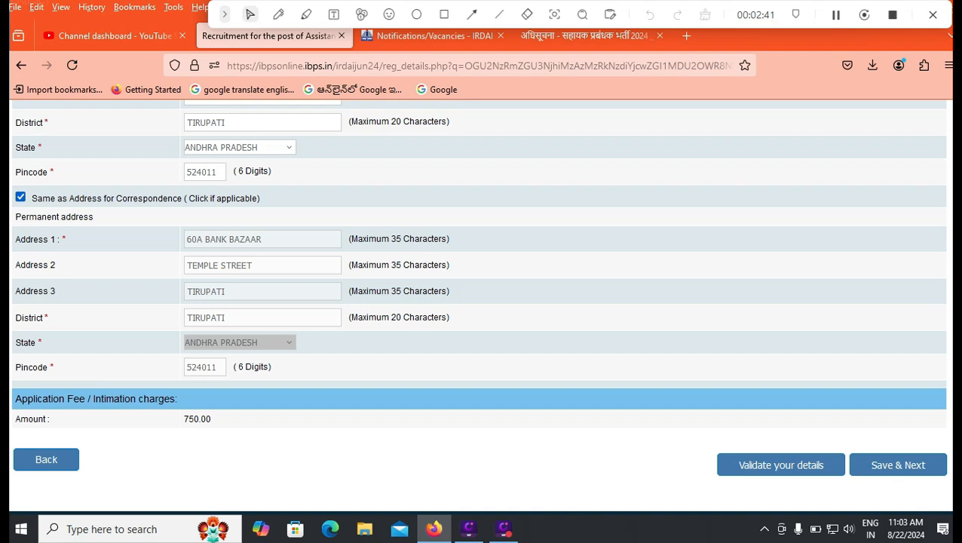
{"action": "left_click", "coordinate": [781, 465]}
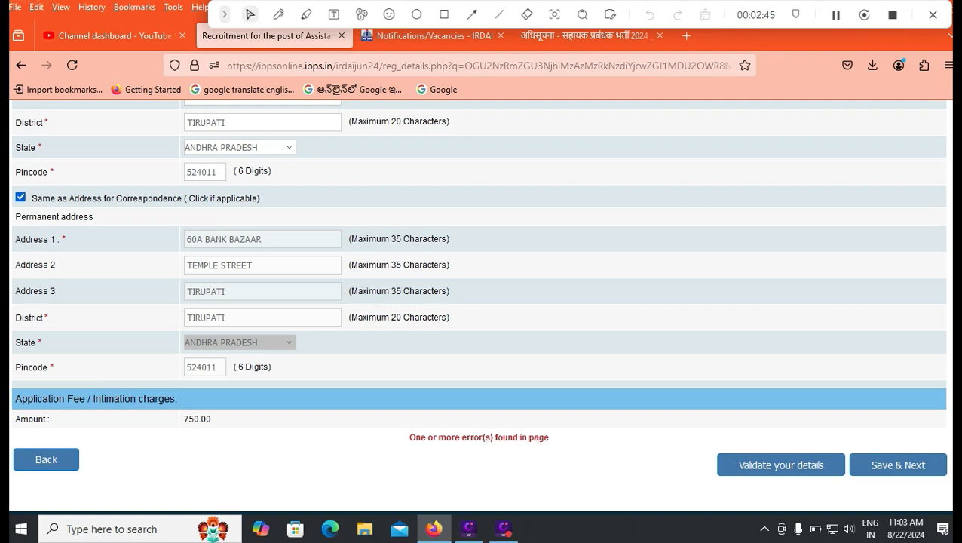
- Change the answer on holding an Aadhaar card to Yes
{"action": "scroll", "coordinate": [480, 301], "scroll_direction": "up", "scroll_amount": 10}
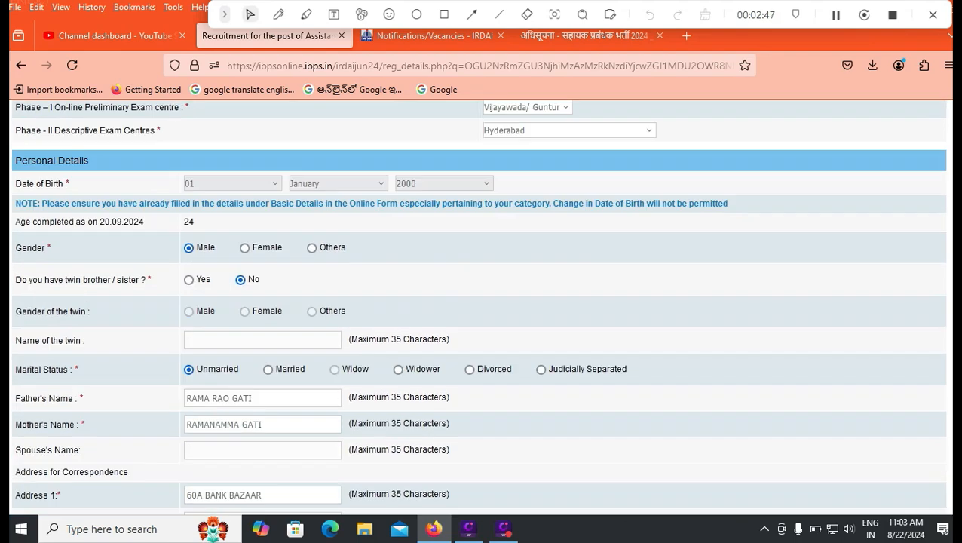
{"action": "scroll", "coordinate": [480, 302], "scroll_direction": "up", "scroll_amount": 2}
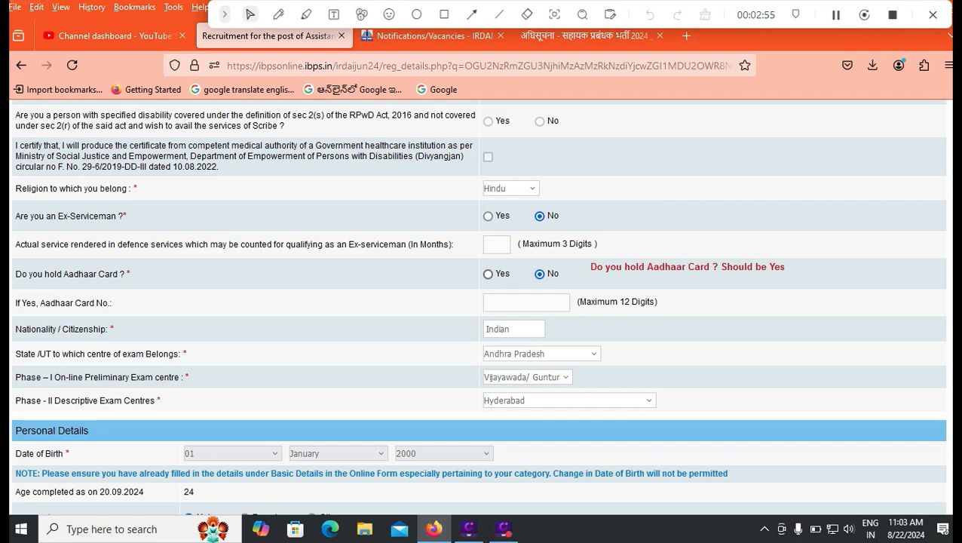
{"action": "left_click", "coordinate": [488, 275]}
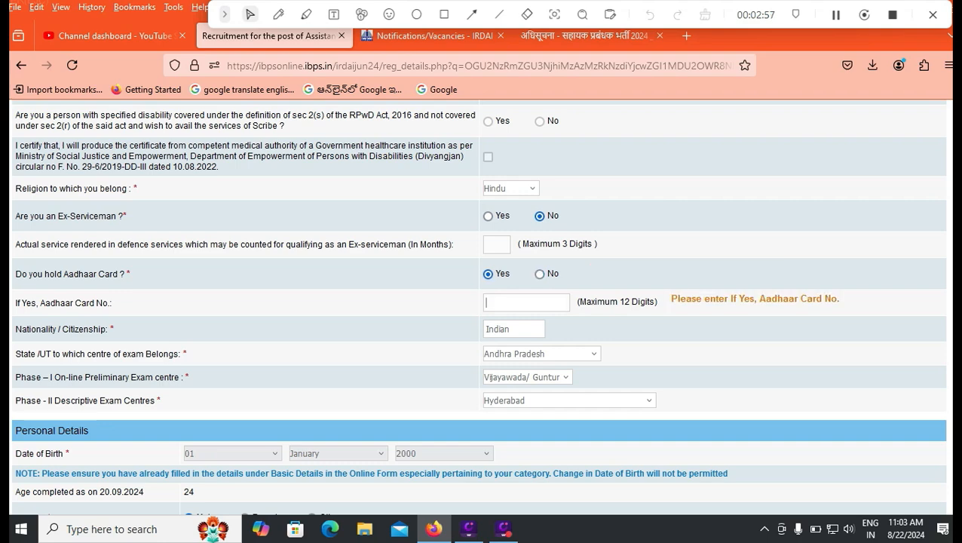
{"action": "scroll", "coordinate": [479, 302], "scroll_direction": "down", "scroll_amount": 15}
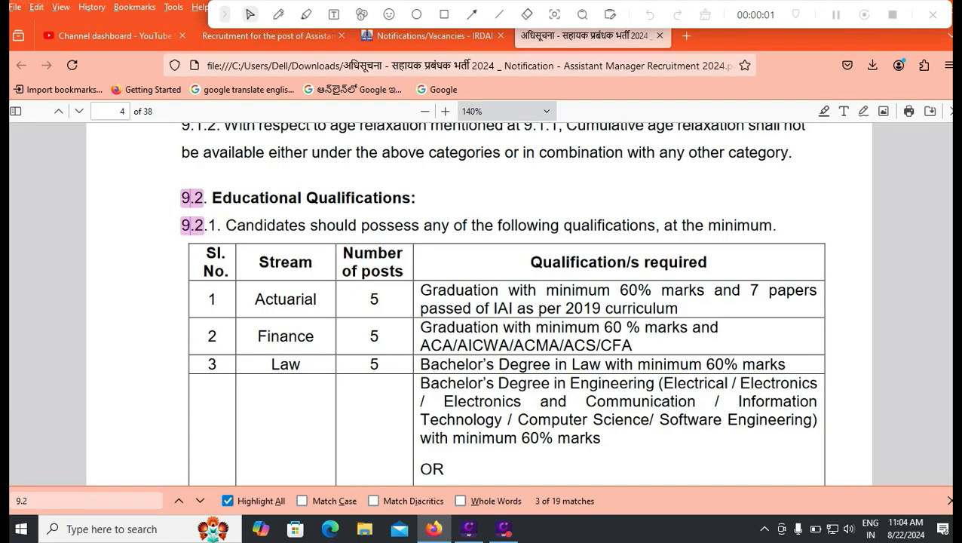
- Review the stream-wise educational qualifications table in section 9.2 of the notification PDF, and return to the application form
{"action": "scroll", "coordinate": [507, 302], "scroll_direction": "down", "scroll_amount": 5}
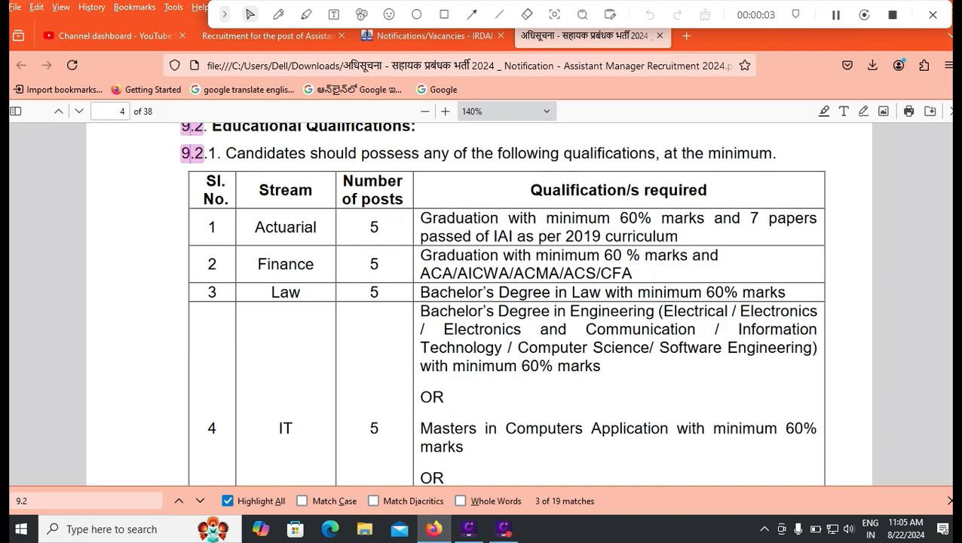
{"action": "scroll", "coordinate": [507, 302], "scroll_direction": "down", "scroll_amount": 1}
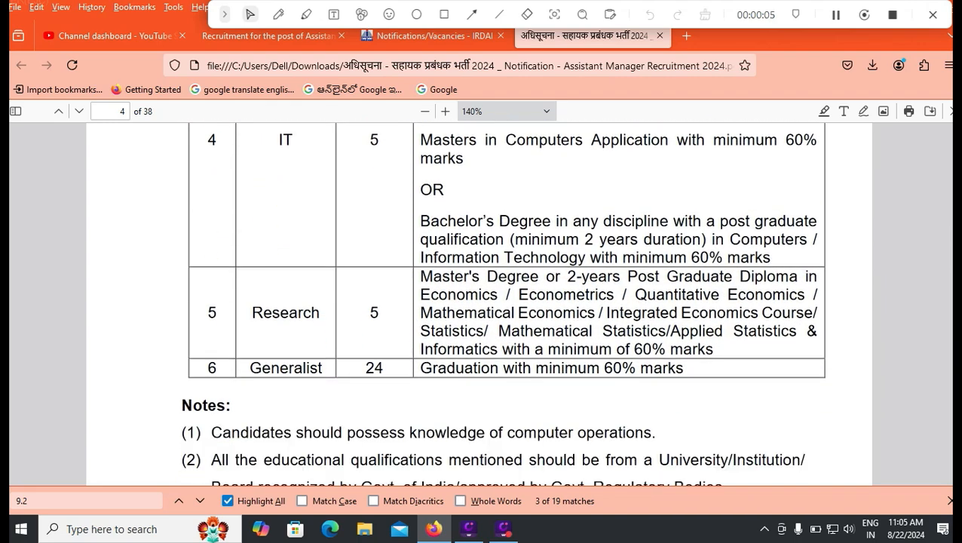
{"action": "left_click", "coordinate": [268, 35]}
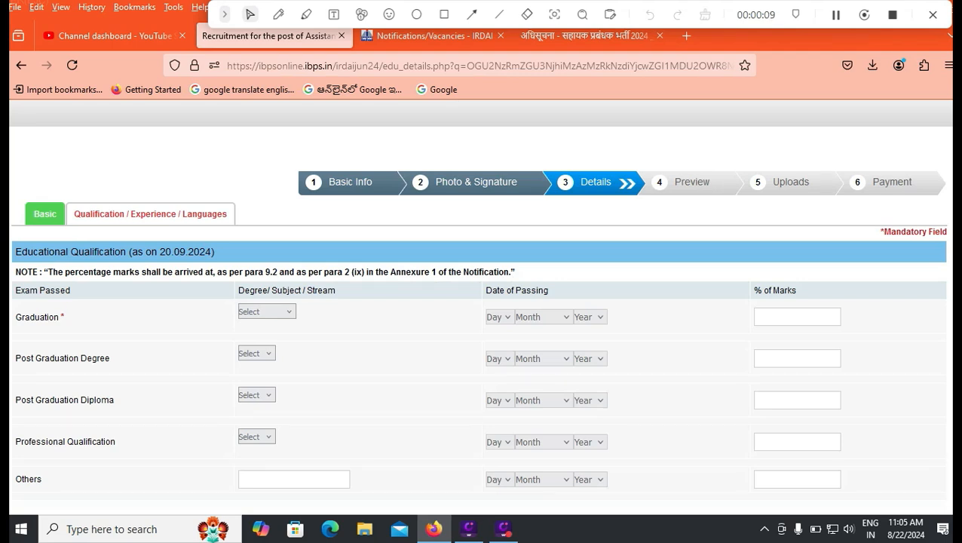
- Set the Graduation degree stream to Commerce under Educational Qualification
{"action": "left_click", "coordinate": [267, 311]}
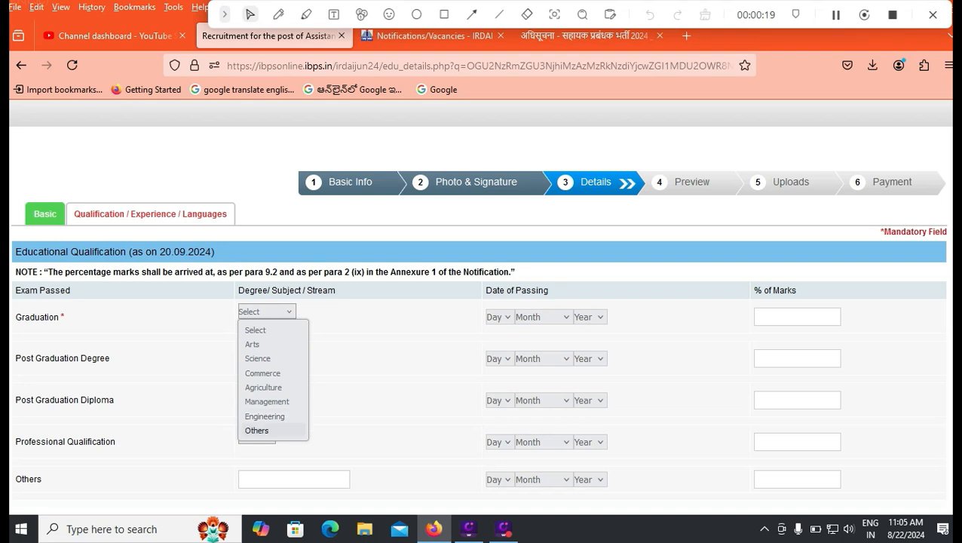
{"action": "key", "text": "Up"}
{"action": "key", "text": "Up"}
{"action": "key", "text": "Up"}
{"action": "key", "text": "Up"}
{"action": "key", "text": "Return"}
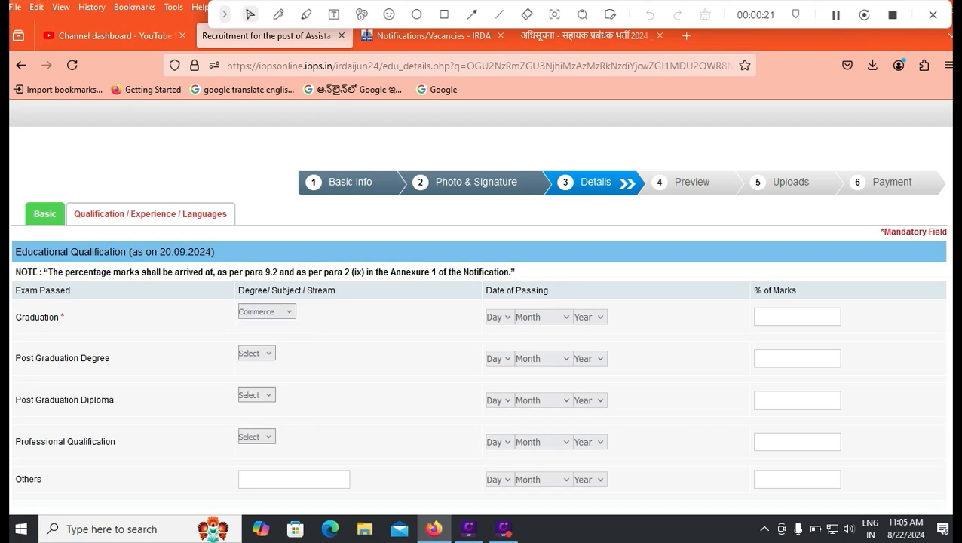
- Set the Graduation date of passing to 01 January 2021 and the percentage of marks to 80.15
{"action": "left_click", "coordinate": [500, 317]}
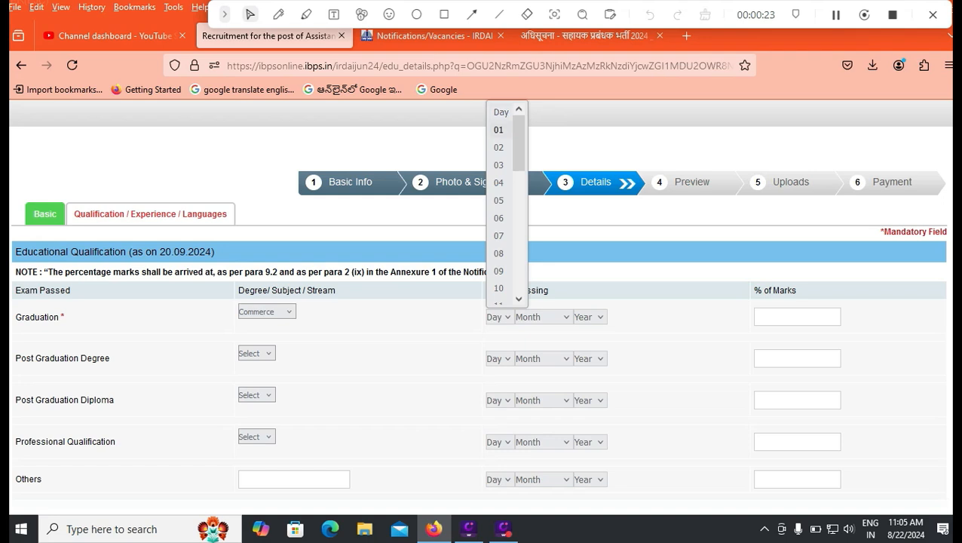
{"action": "left_click", "coordinate": [499, 130]}
{"action": "left_click", "coordinate": [541, 317]}
{"action": "left_click", "coordinate": [531, 123]}
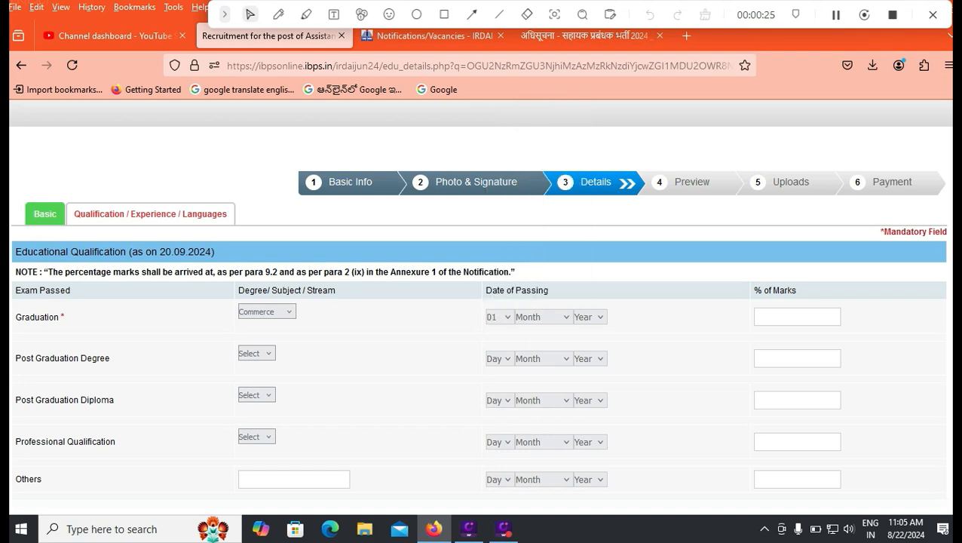
{"action": "left_click", "coordinate": [590, 317]}
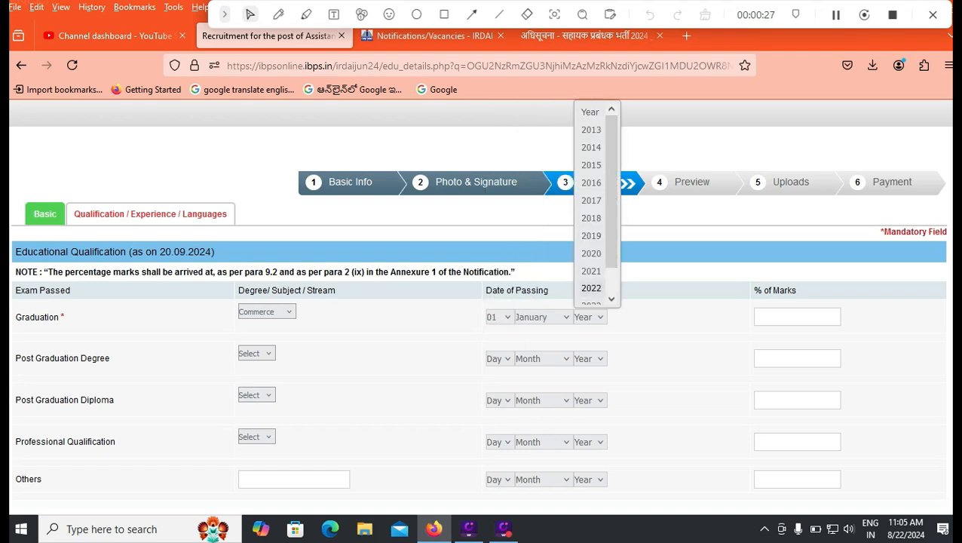
{"action": "left_click", "coordinate": [591, 271]}
{"action": "left_click", "coordinate": [757, 317]}
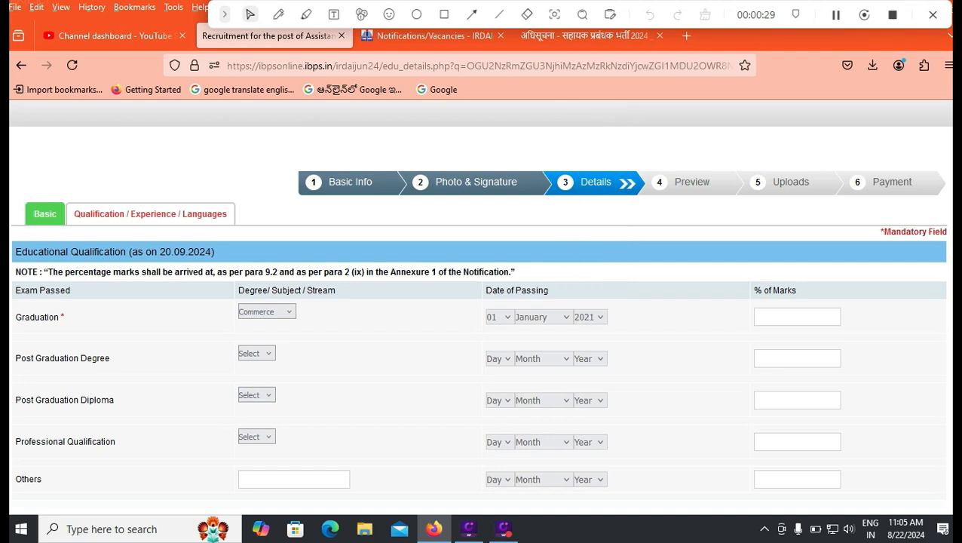
{"action": "type", "text": "80.15"}
- Answer Yes to knowledge of computer operations and enter MS OFFICE as the details of computer knowledge
{"action": "scroll", "coordinate": [482, 339], "scroll_direction": "down", "scroll_amount": 2}
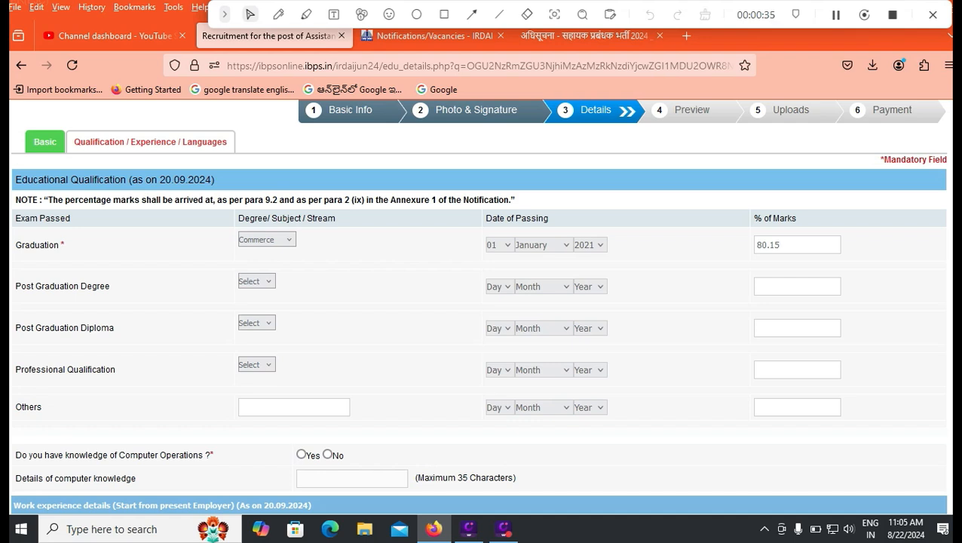
{"action": "scroll", "coordinate": [481, 302], "scroll_direction": "down", "scroll_amount": 2}
{"action": "left_click", "coordinate": [301, 382]}
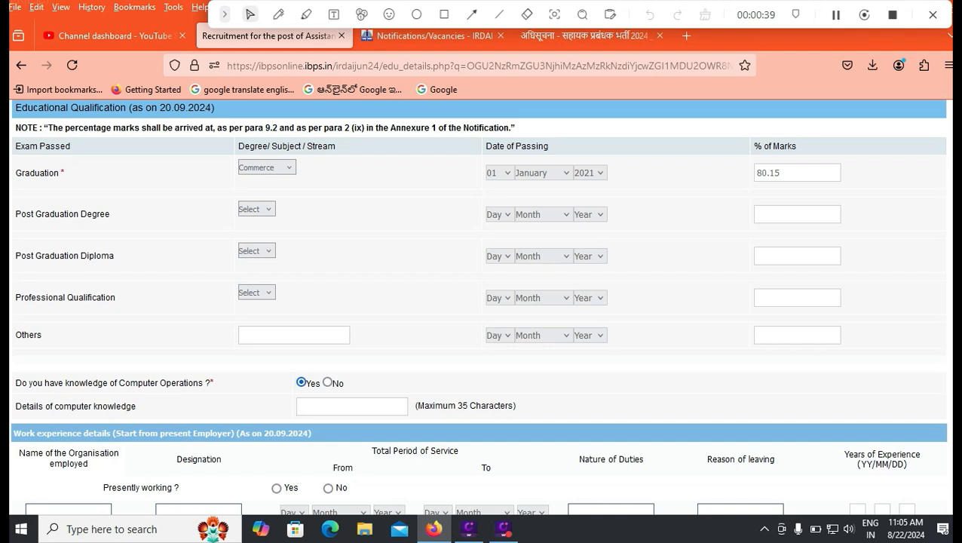
{"action": "type", "text": "MS OFFICE"}
- Enter TELUGU as the first known language and mark it for read, write and speak
{"action": "scroll", "coordinate": [481, 302], "scroll_direction": "down", "scroll_amount": 2}
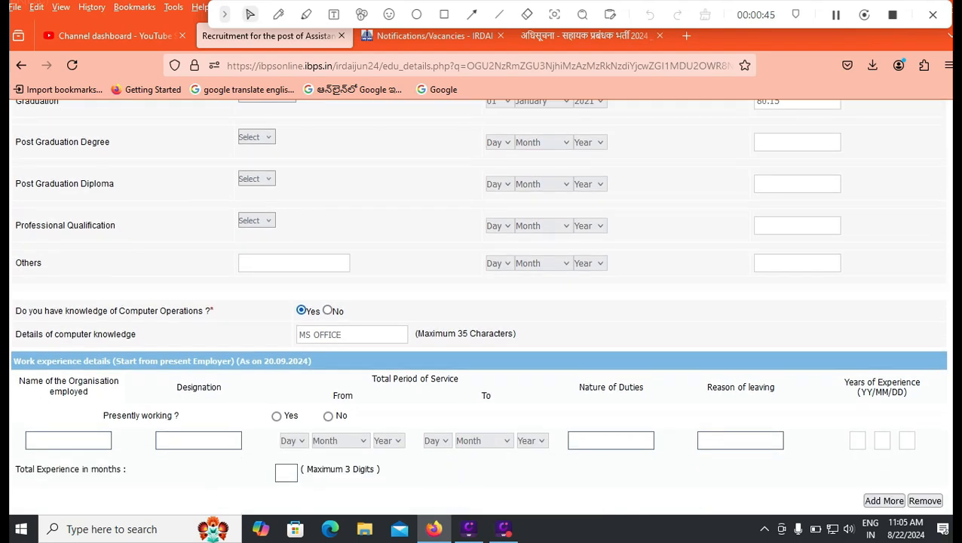
{"action": "scroll", "coordinate": [481, 302], "scroll_direction": "down", "scroll_amount": 2}
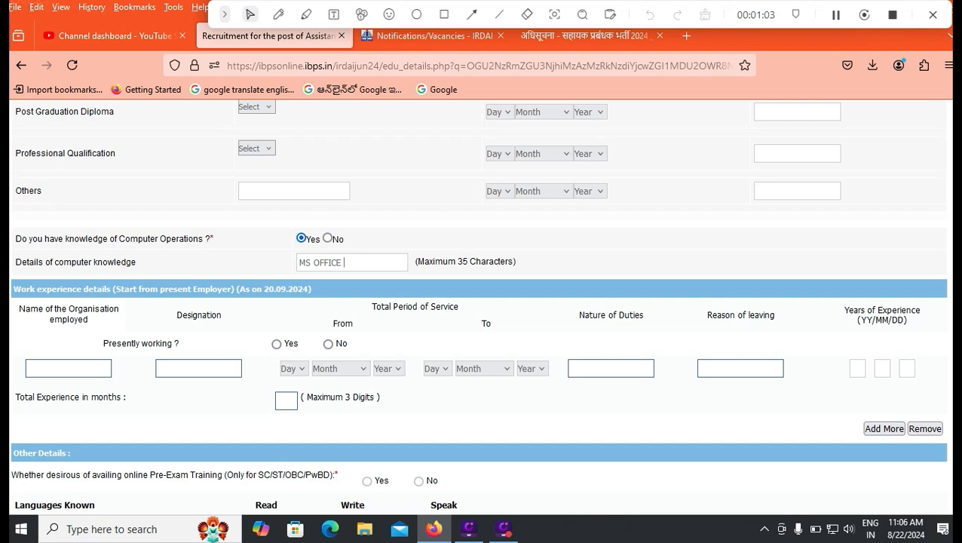
{"action": "scroll", "coordinate": [478, 305], "scroll_direction": "down", "scroll_amount": 2}
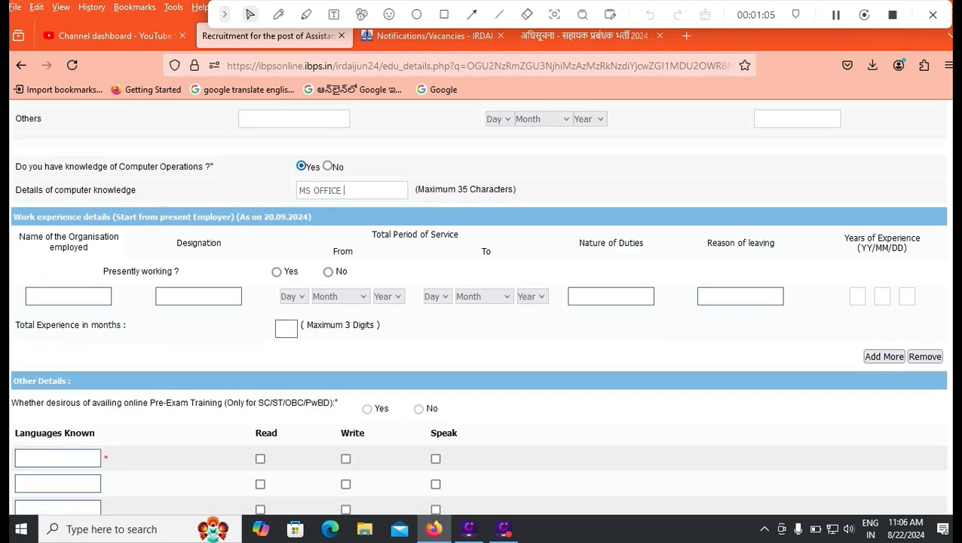
{"action": "scroll", "coordinate": [479, 305], "scroll_direction": "down", "scroll_amount": 2}
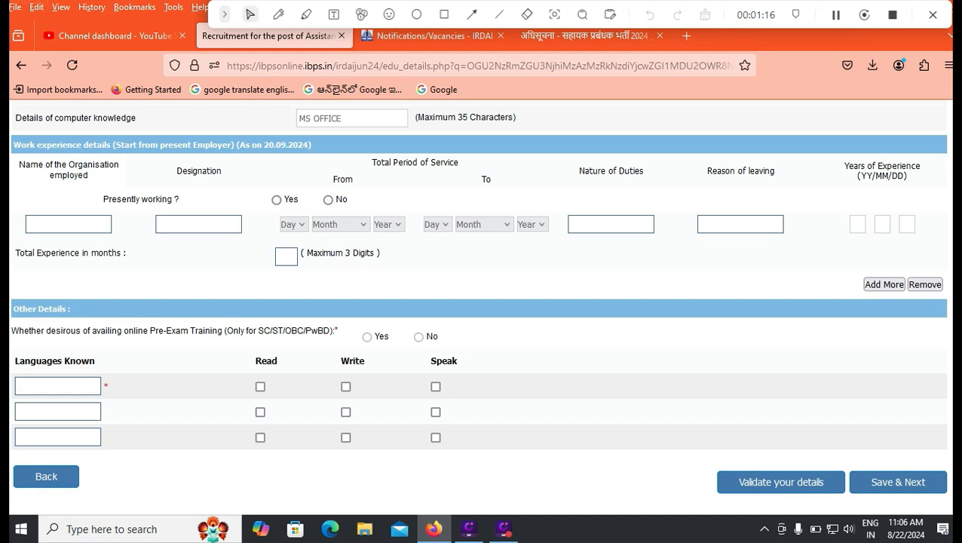
{"action": "left_click", "coordinate": [57, 386]}
{"action": "type", "text": "TELUGU"}
{"action": "left_click", "coordinate": [260, 386]}
{"action": "left_click", "coordinate": [346, 387]}
{"action": "left_click", "coordinate": [435, 387]}
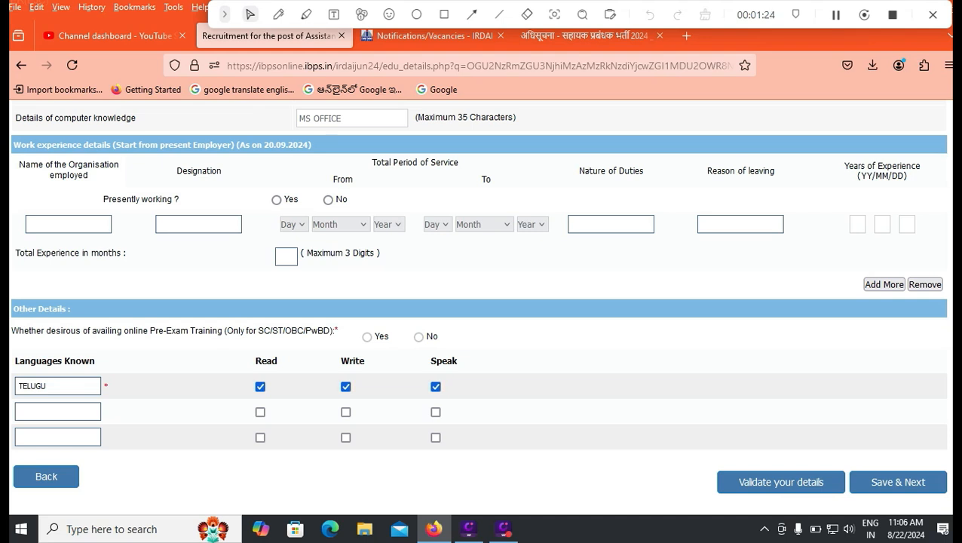
- Enter ENGLISH as the second known language and mark it for read, write and speak
{"action": "type", "text": "ENGLISH"}
{"action": "left_click", "coordinate": [260, 412]}
{"action": "left_click", "coordinate": [346, 413]}
{"action": "left_click", "coordinate": [436, 413]}
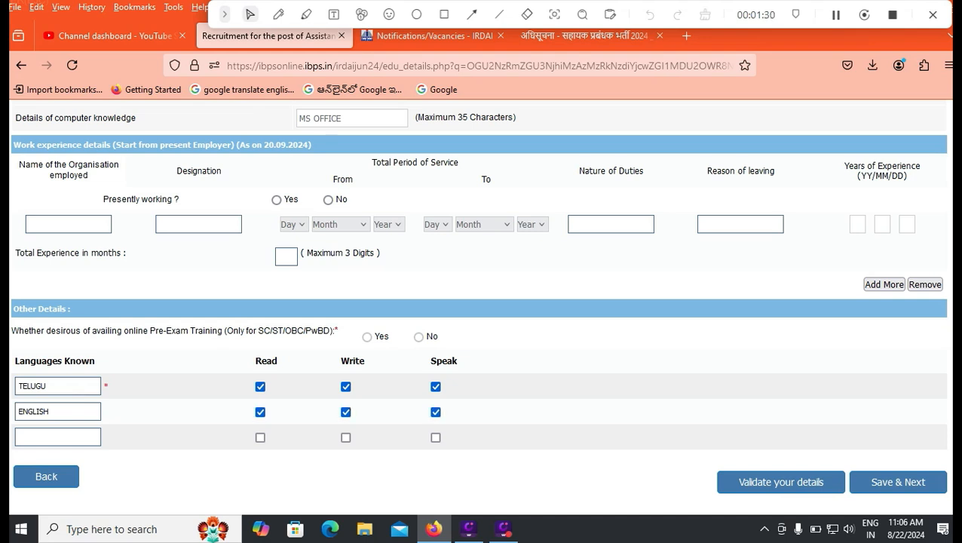
- Enter HINDI as the third known language and mark it for read and speak only
{"action": "left_click", "coordinate": [58, 437]}
{"action": "type", "text": "HINDI"}
{"action": "left_click", "coordinate": [261, 437]}
{"action": "left_click", "coordinate": [436, 438]}
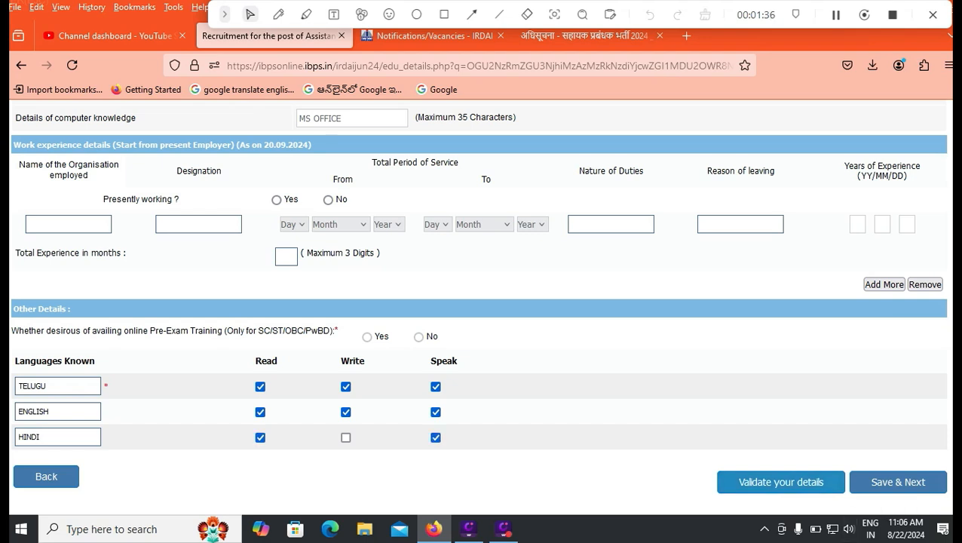
- Validate the qualification and language details, and agree to the declaration at the end of the preview
{"action": "left_click", "coordinate": [780, 482]}
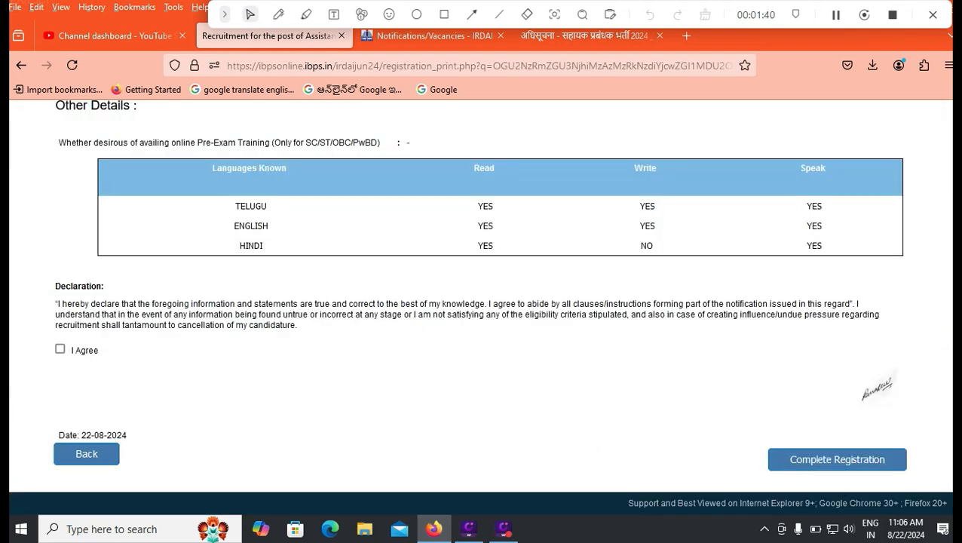
{"action": "left_click", "coordinate": [60, 350]}
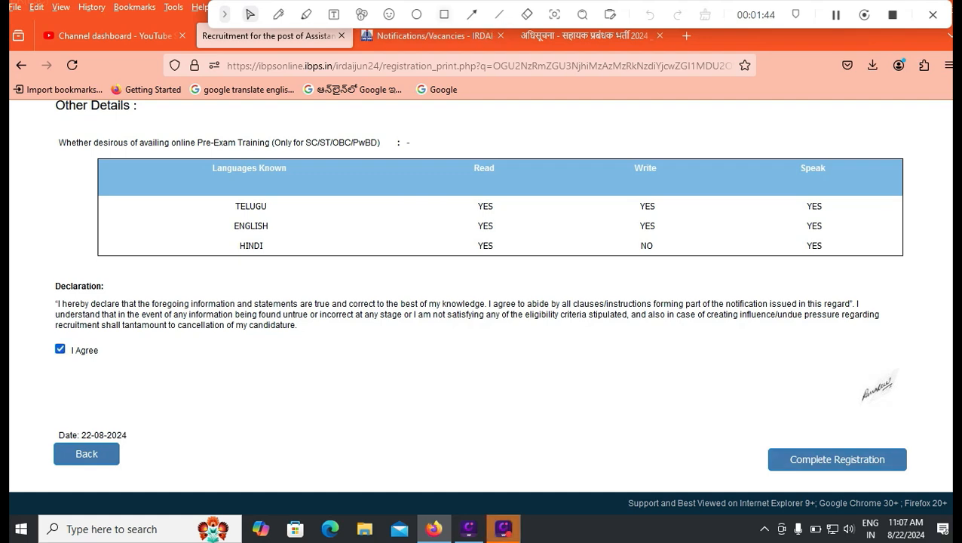
{"action": "left_click", "coordinate": [444, 14]}
{"action": "mouse_move", "coordinate": [32, 422]}
{"action": "left_mouse_down"}
{"action": "mouse_move", "coordinate": [97, 487]}
{"action": "mouse_move", "coordinate": [145, 487]}
{"action": "mouse_move", "coordinate": [146, 476]}
{"action": "left_mouse_up"}
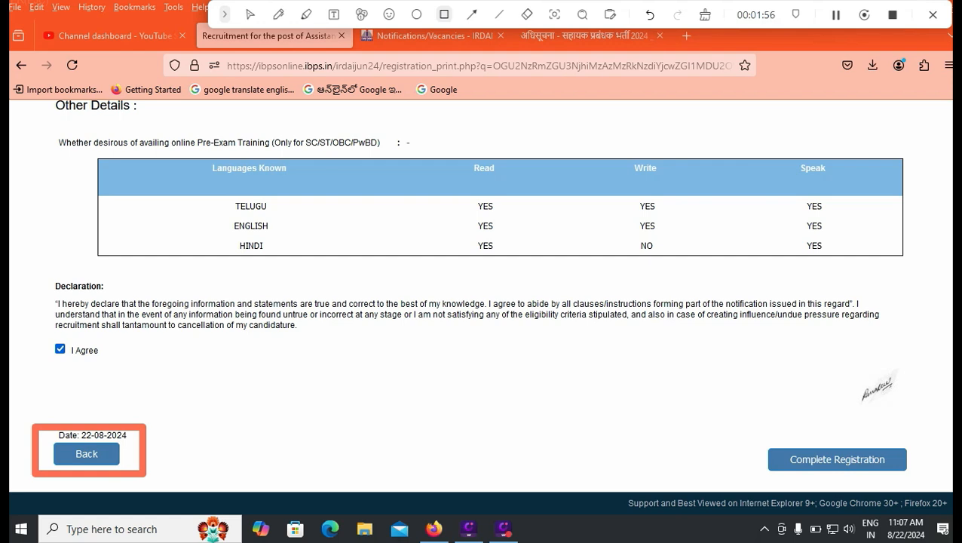
{"action": "mouse_move", "coordinate": [746, 430]}
{"action": "left_mouse_down"}
{"action": "mouse_move", "coordinate": [789, 477]}
{"action": "mouse_move", "coordinate": [927, 485]}
{"action": "left_mouse_up"}
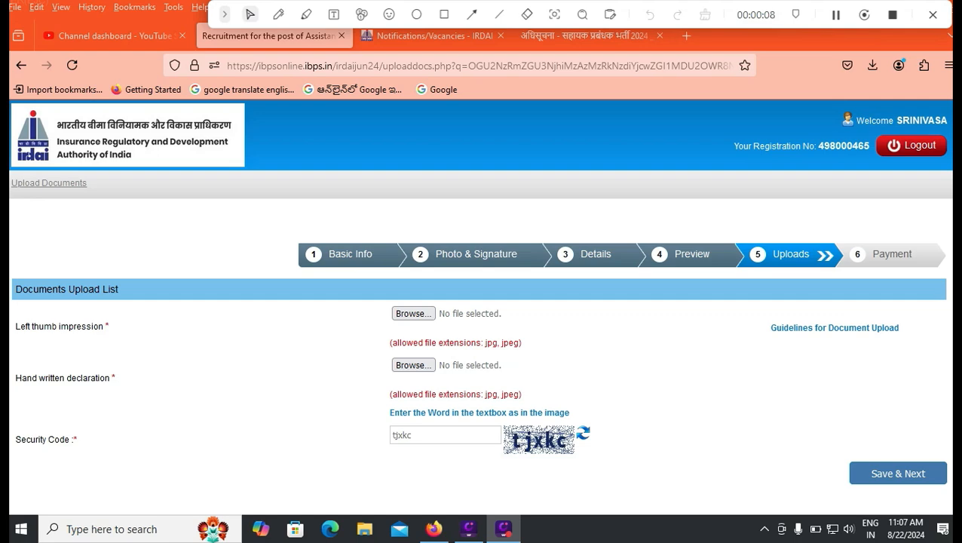
- Search the notification PDF for "3.5" to look up the left thumb impression image requirements
{"action": "left_click", "coordinate": [585, 36]}
{"action": "scroll", "coordinate": [479, 302], "scroll_direction": "down", "scroll_amount": 2}
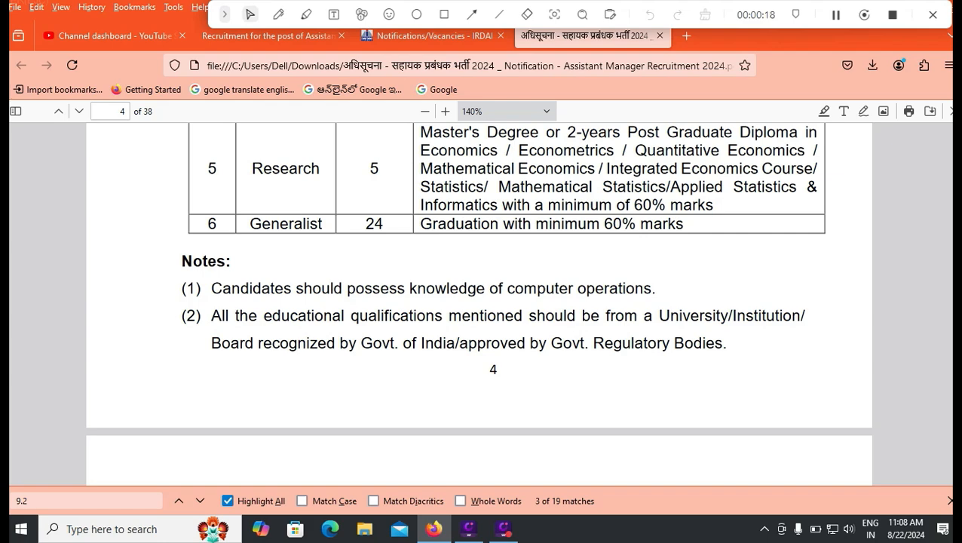
{"action": "key", "text": "ctrl+f"}
{"action": "type", "text": "3.5"}
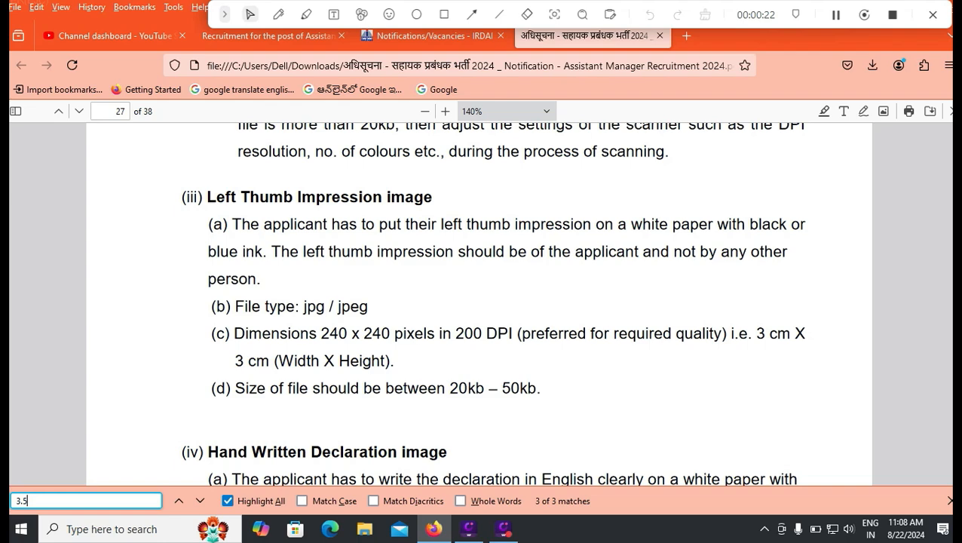
- Review the notification's handwritten declaration image and scanning requirements, and select the prescribed declaration wording on page 23
{"action": "scroll", "coordinate": [483, 301], "scroll_direction": "down", "scroll_amount": 3}
{"action": "scroll", "coordinate": [493, 303], "scroll_direction": "down", "scroll_amount": 2}
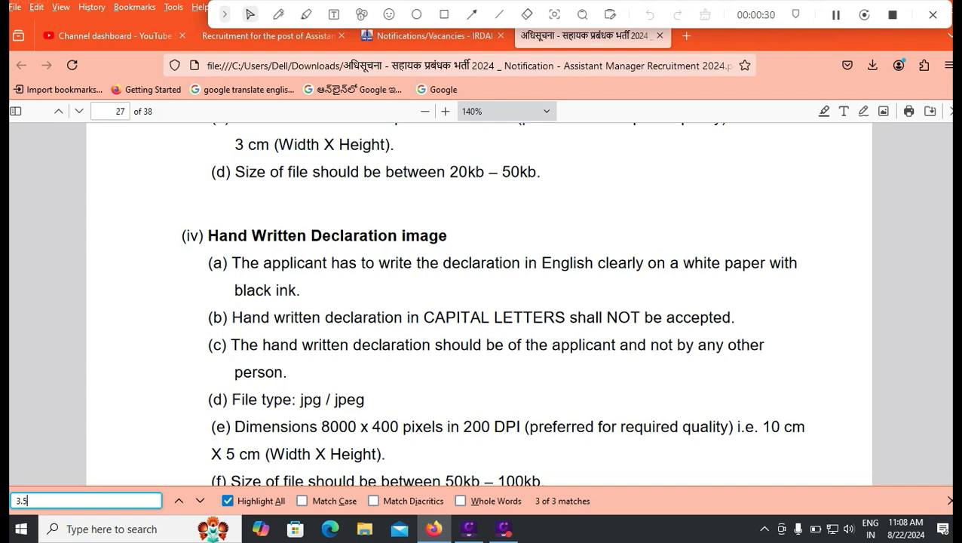
{"action": "scroll", "coordinate": [479, 301], "scroll_direction": "down", "scroll_amount": 2}
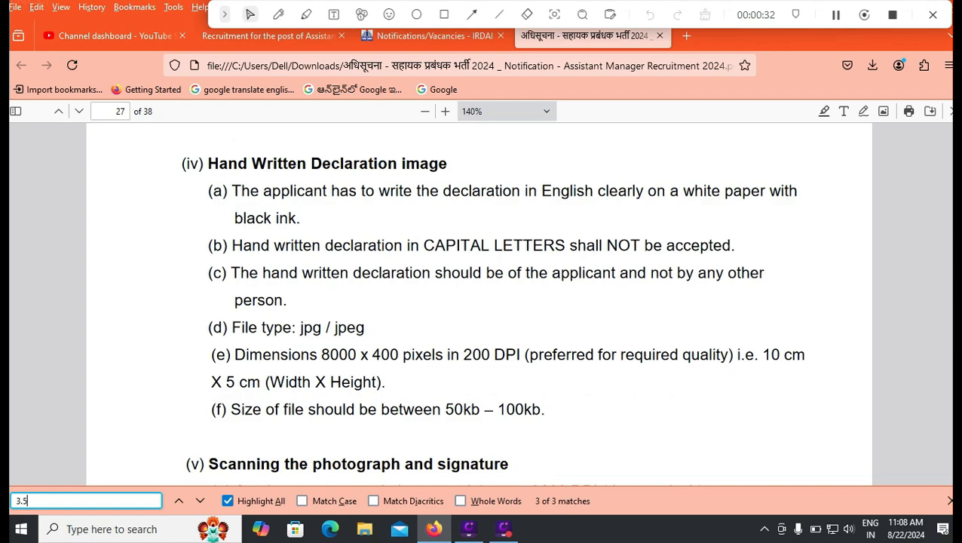
{"action": "scroll", "coordinate": [479, 302], "scroll_direction": "down", "scroll_amount": 13}
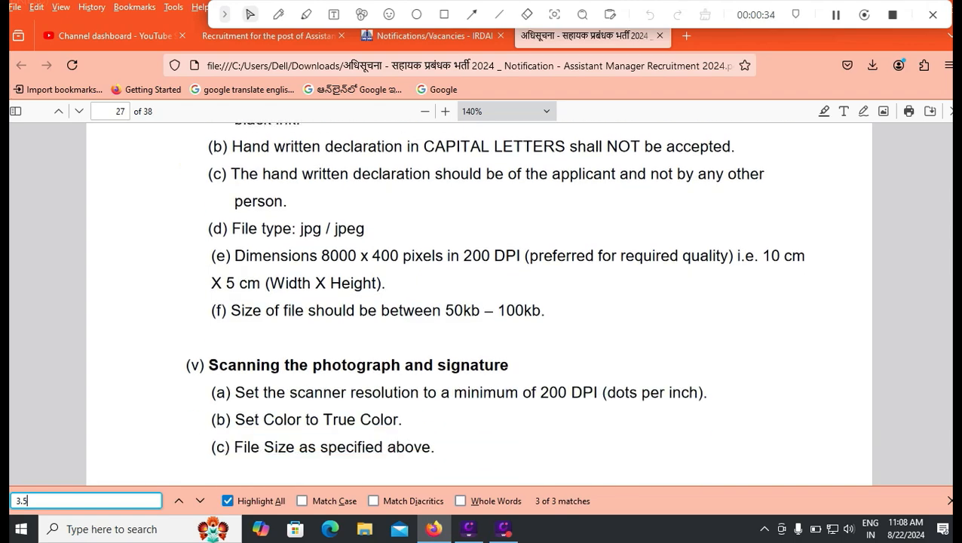
{"action": "scroll", "coordinate": [479, 302], "scroll_direction": "down", "scroll_amount": 20}
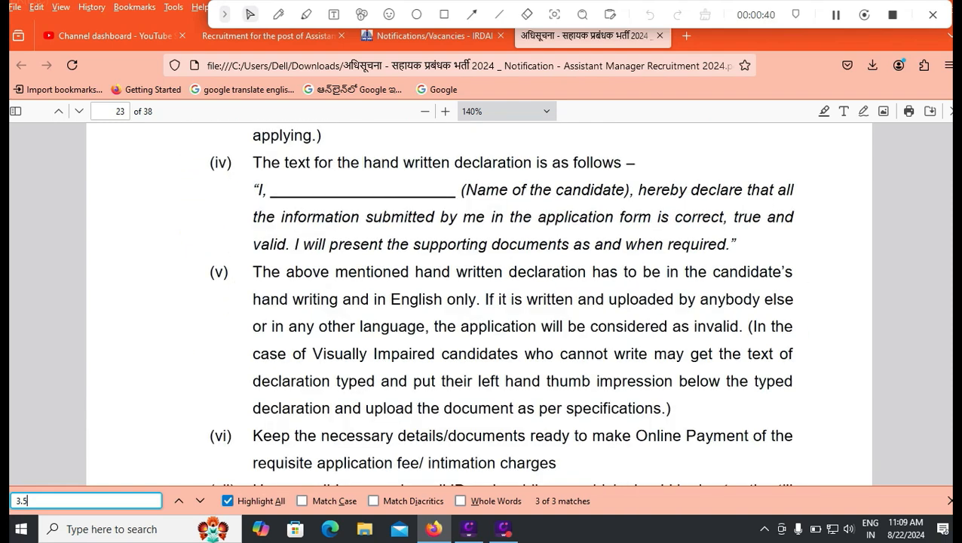
{"action": "left_click_drag", "start_coordinate": [253, 189], "coordinate": [726, 244]}
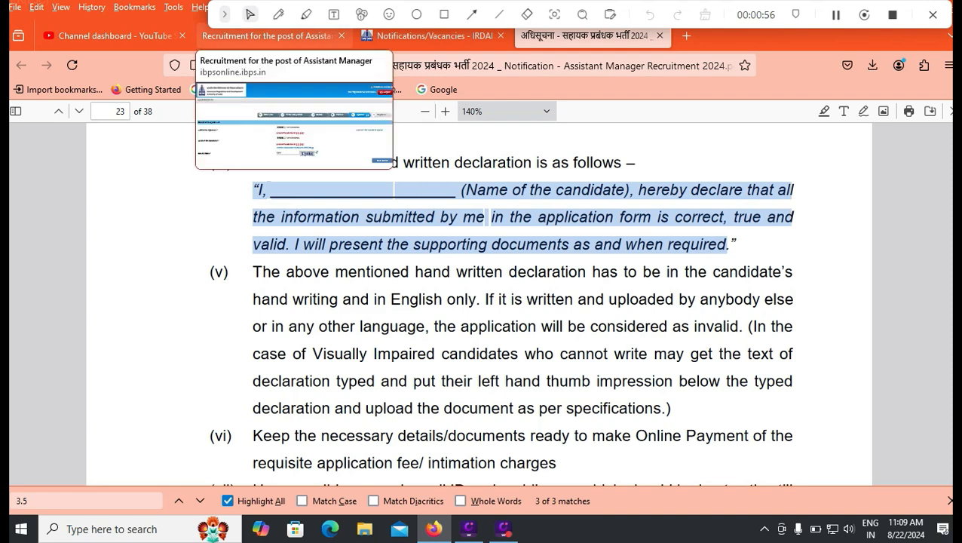
- Return to the Assistant Manager application form and submit its application fee payment page
{"action": "left_click", "coordinate": [257, 36]}
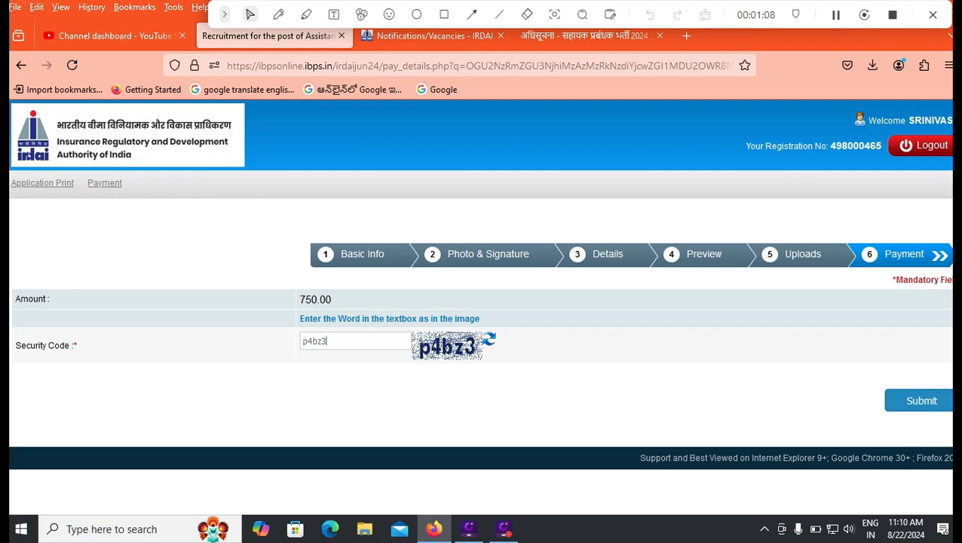
{"action": "left_click", "coordinate": [921, 401]}
{"action": "left_click", "coordinate": [555, 331]}
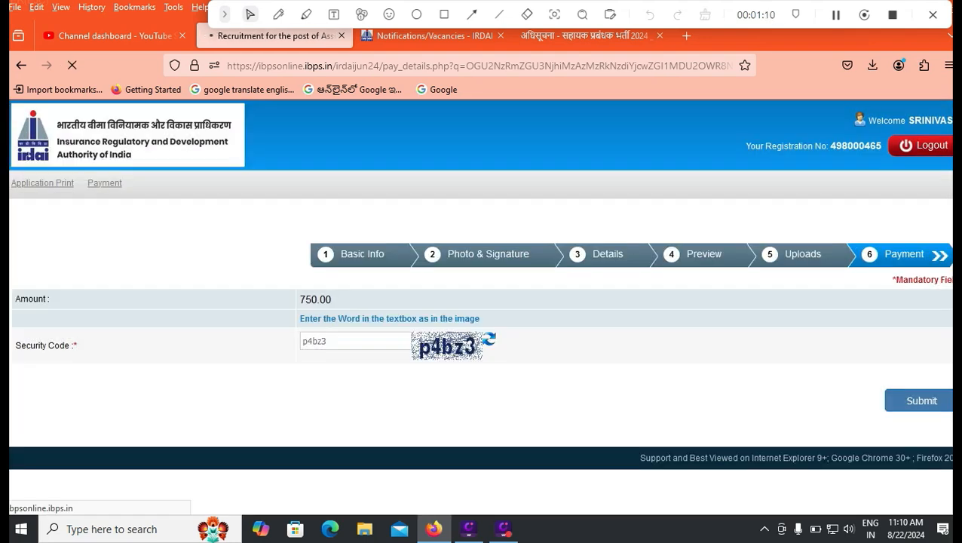